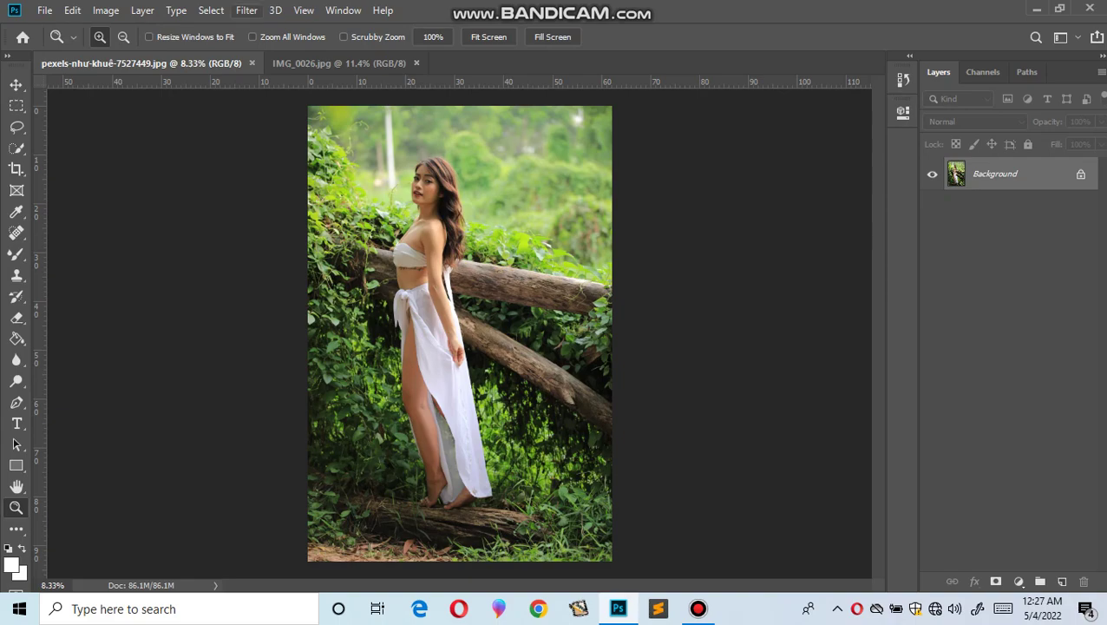
Open the forest portrait pexels-nhu-khuê-7527449.jpg in the Camera Raw Filter
click(246, 10)
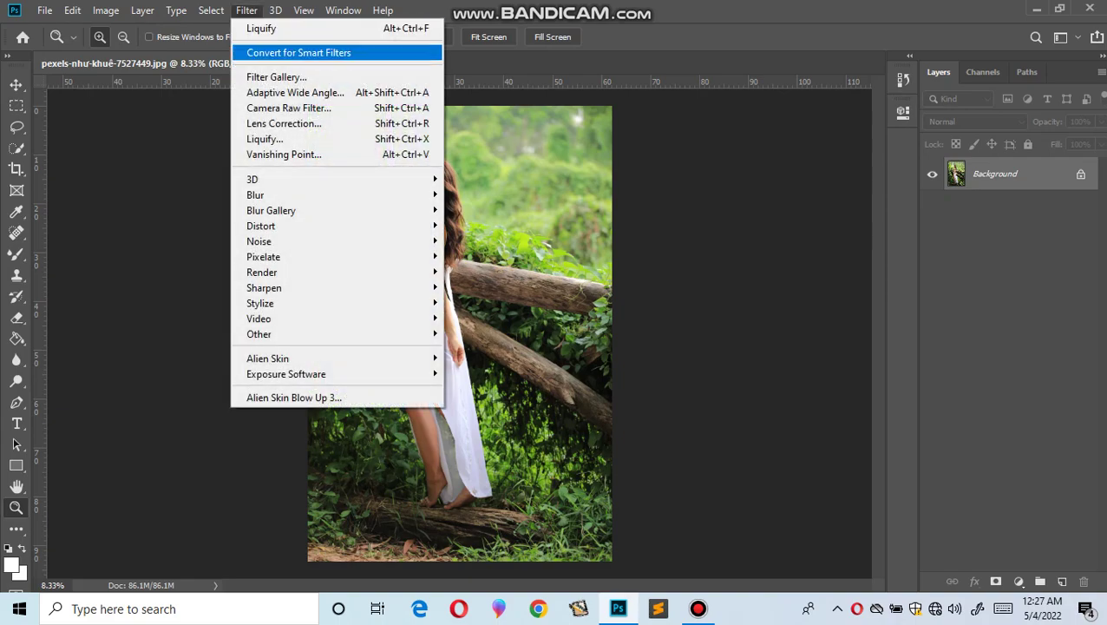
click(289, 108)
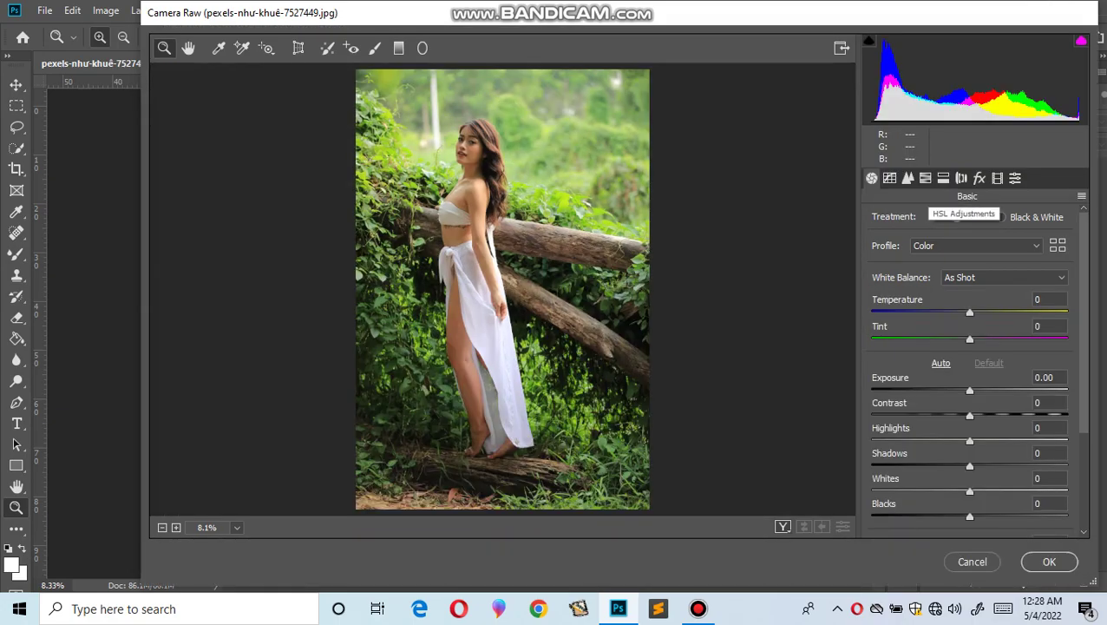
Set HSL hue to Yellows, Greens, Blues, Purples -100, Aquas -99 and Magentas +77
click(925, 178)
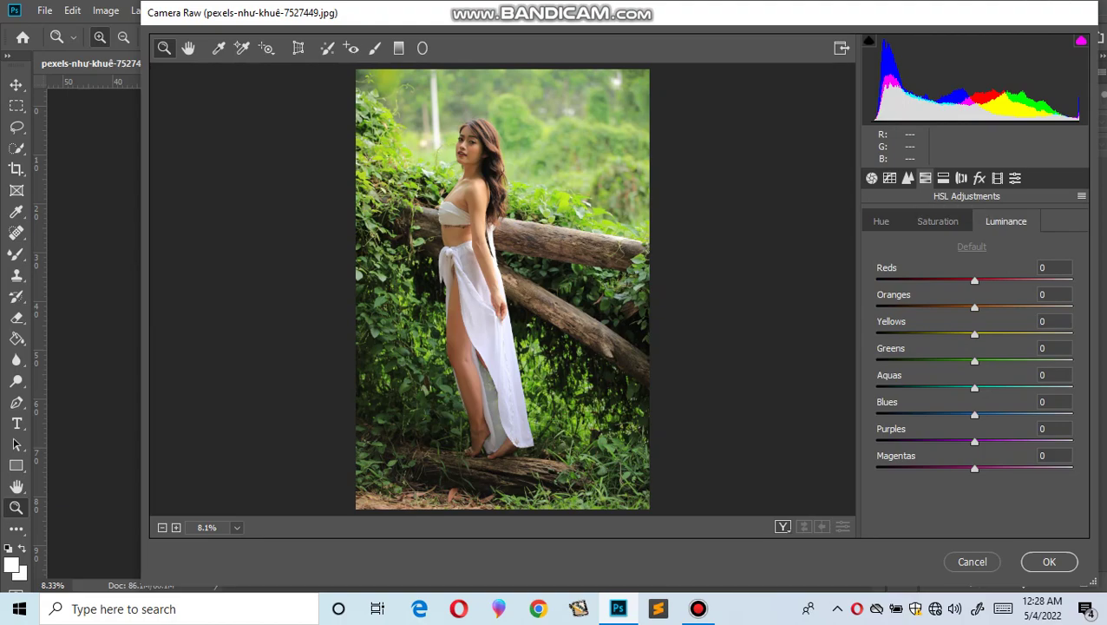
click(938, 221)
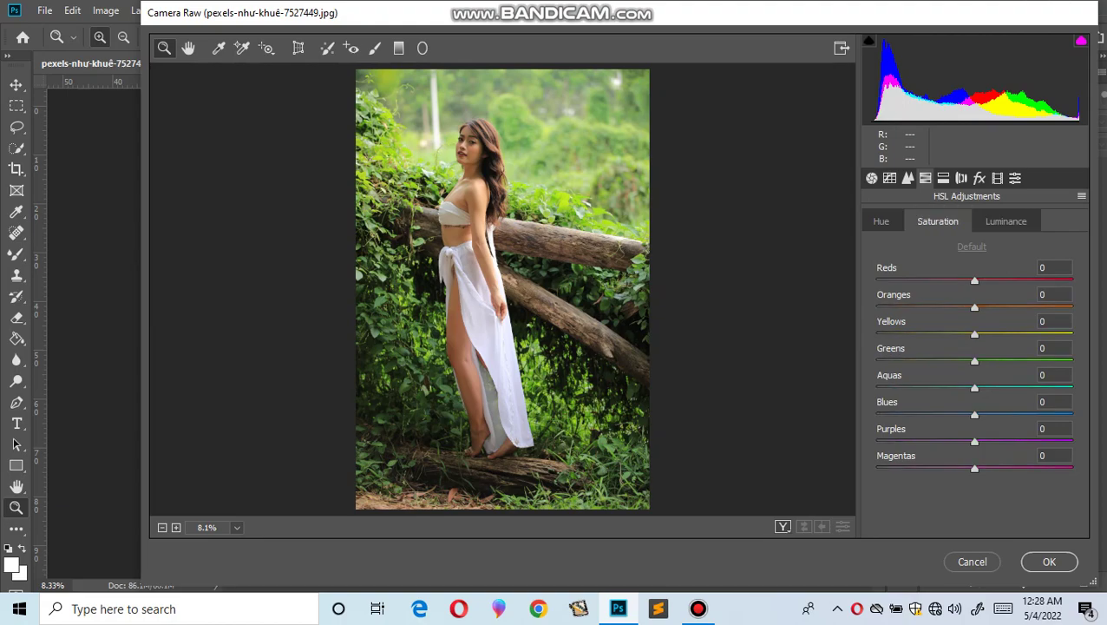
click(881, 221)
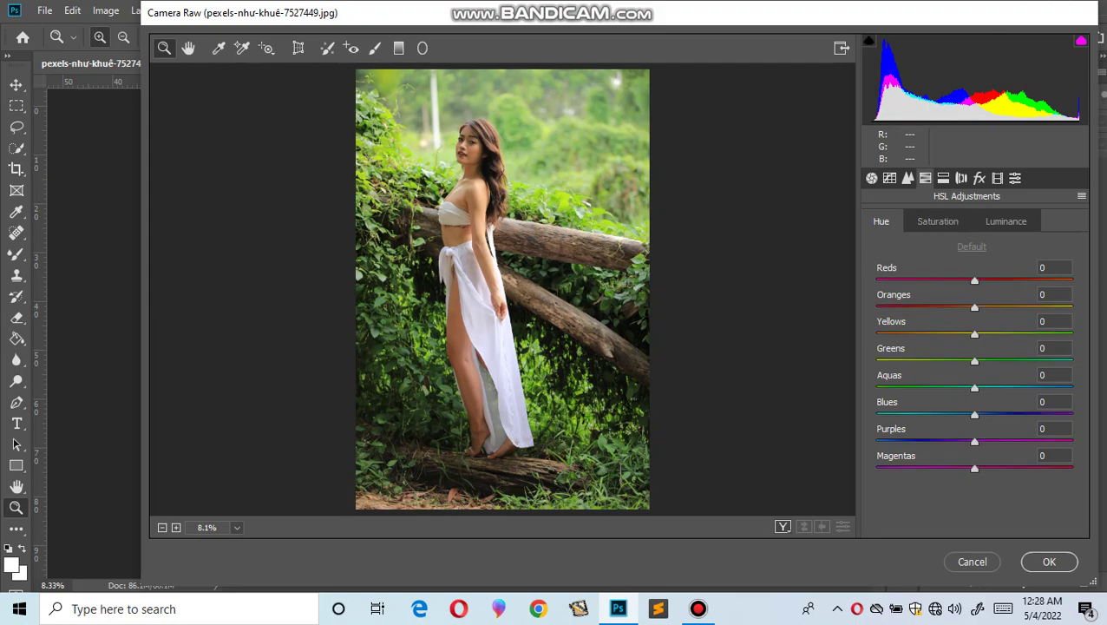
click(878, 334)
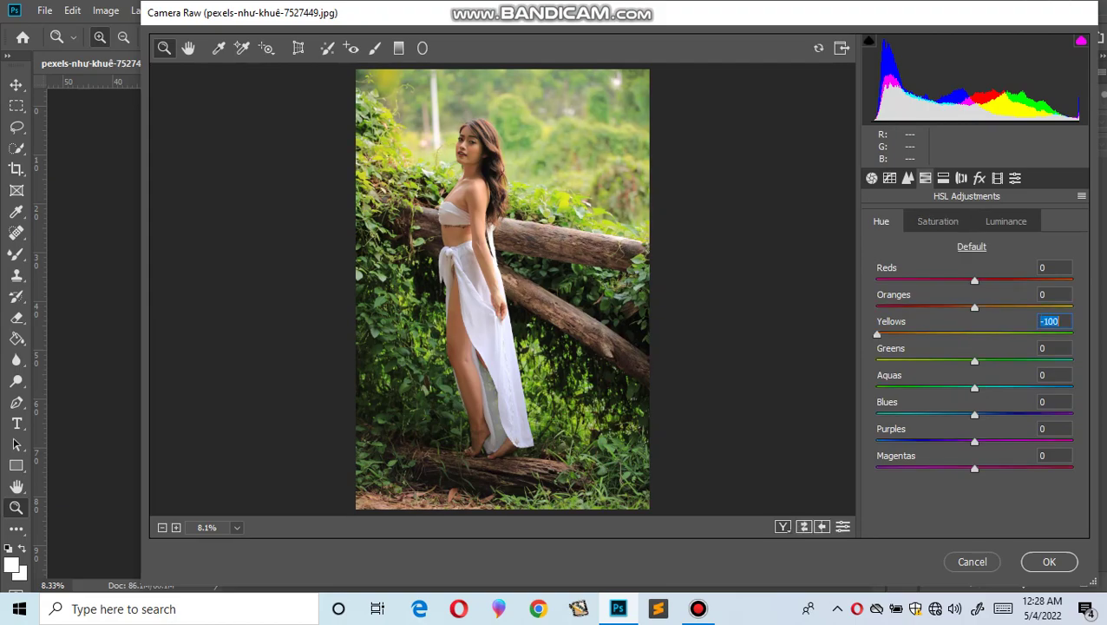
click(878, 361)
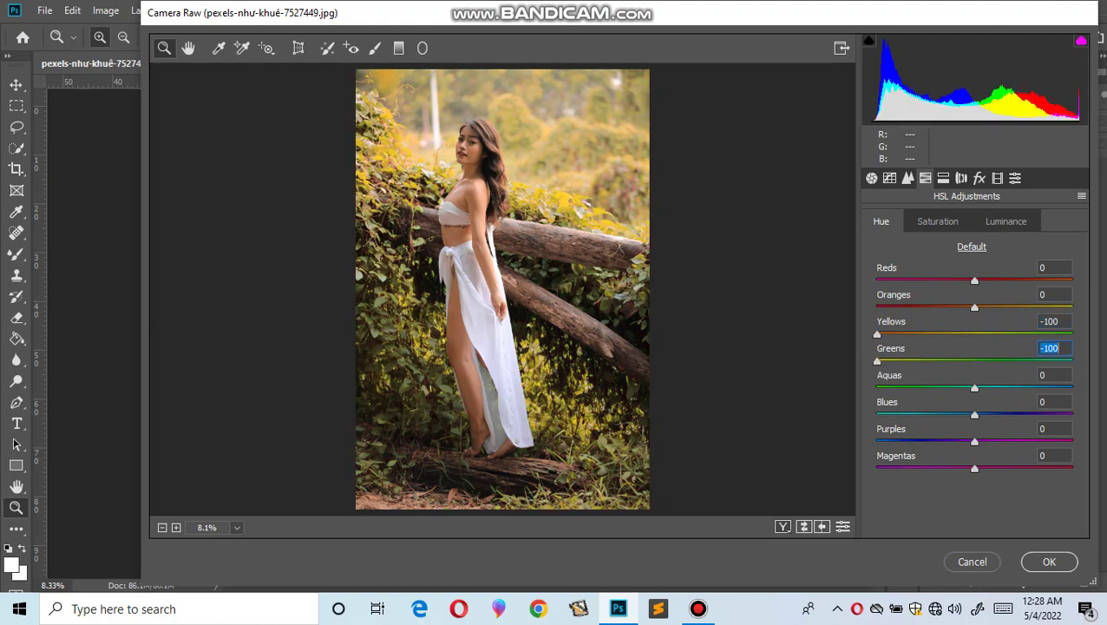
click(878, 388)
click(878, 414)
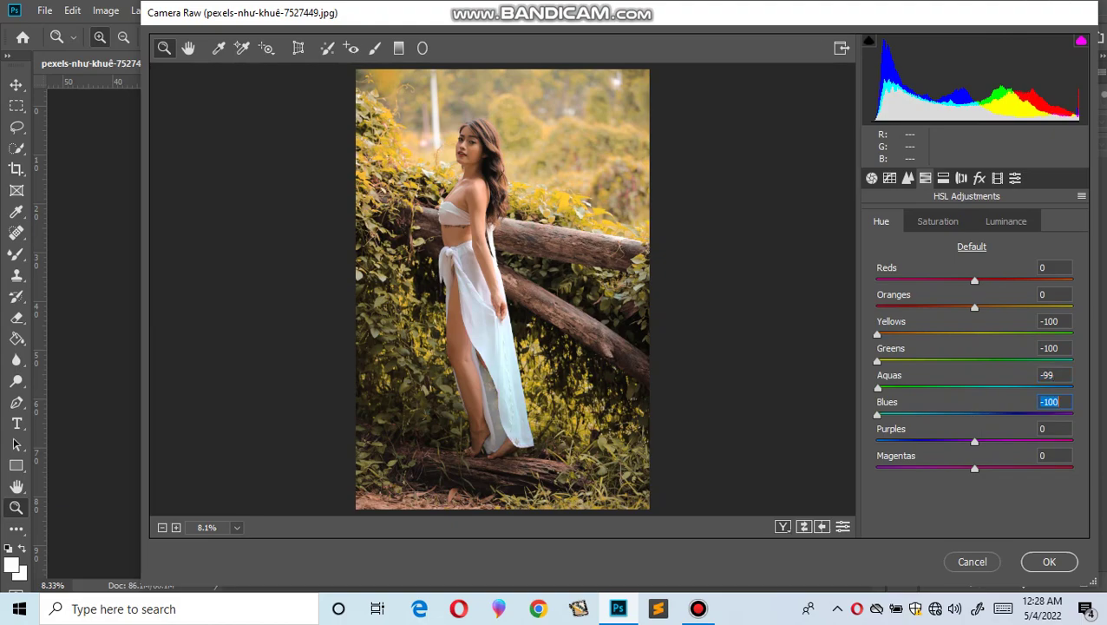
click(877, 442)
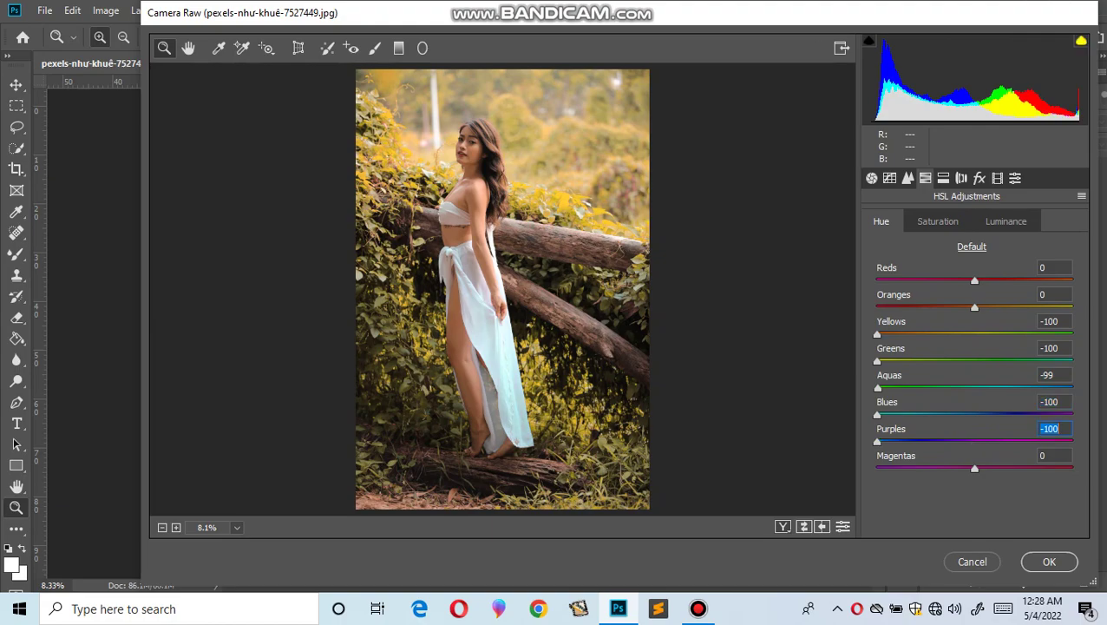
click(1050, 469)
click(938, 221)
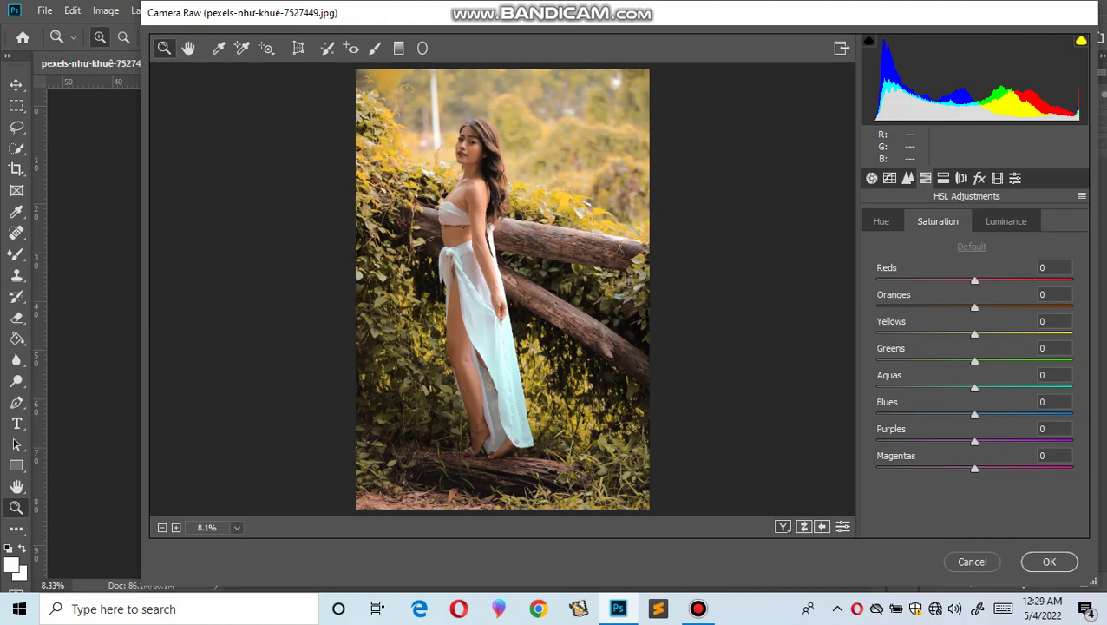
Set HSL saturation to Yellows +99, Greens and Magentas +100, Aquas, Blues, Purples +98
click(1071, 334)
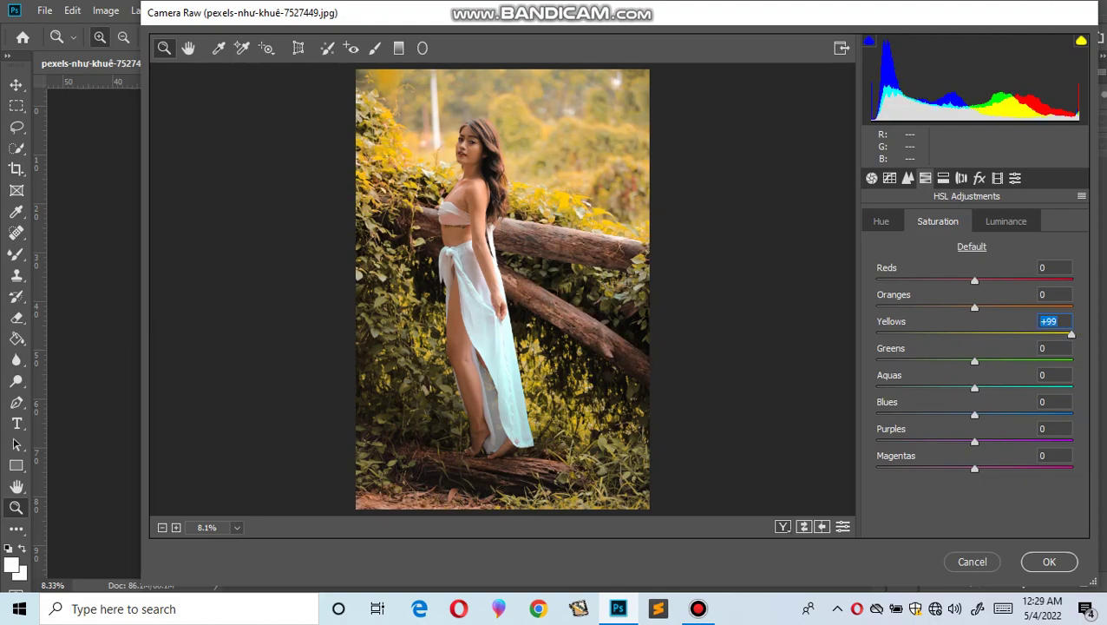
click(1072, 361)
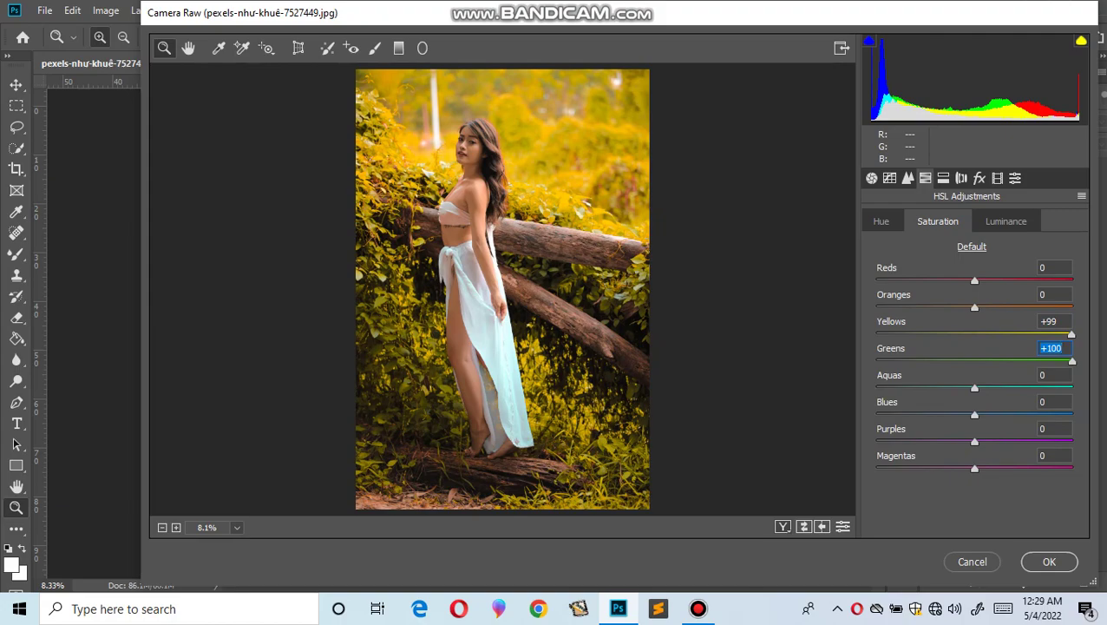
click(1070, 388)
click(1070, 415)
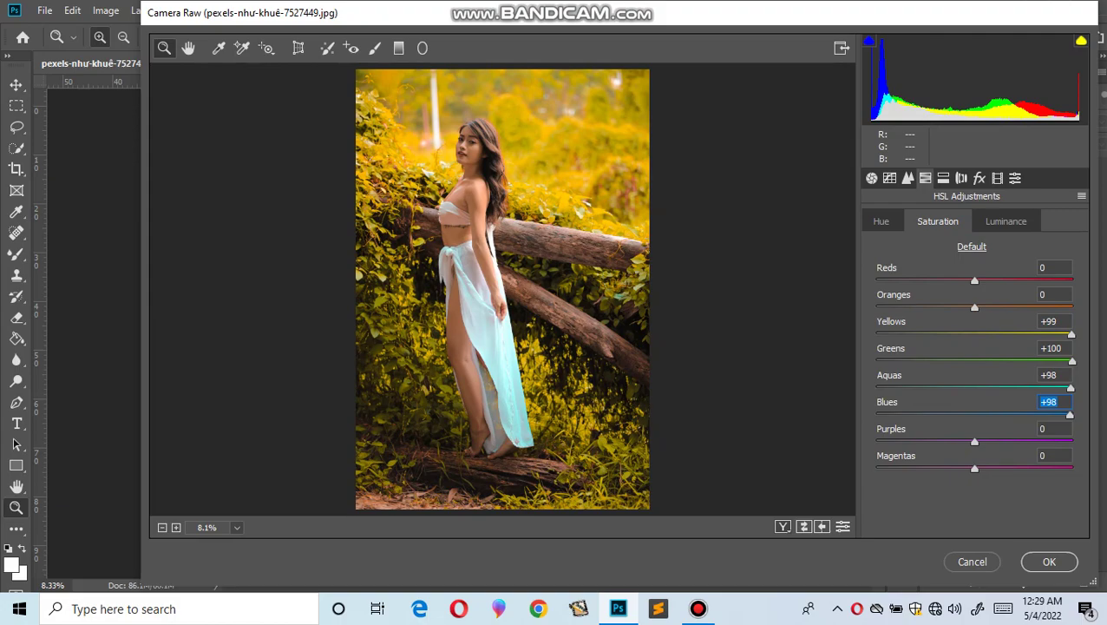
click(1070, 442)
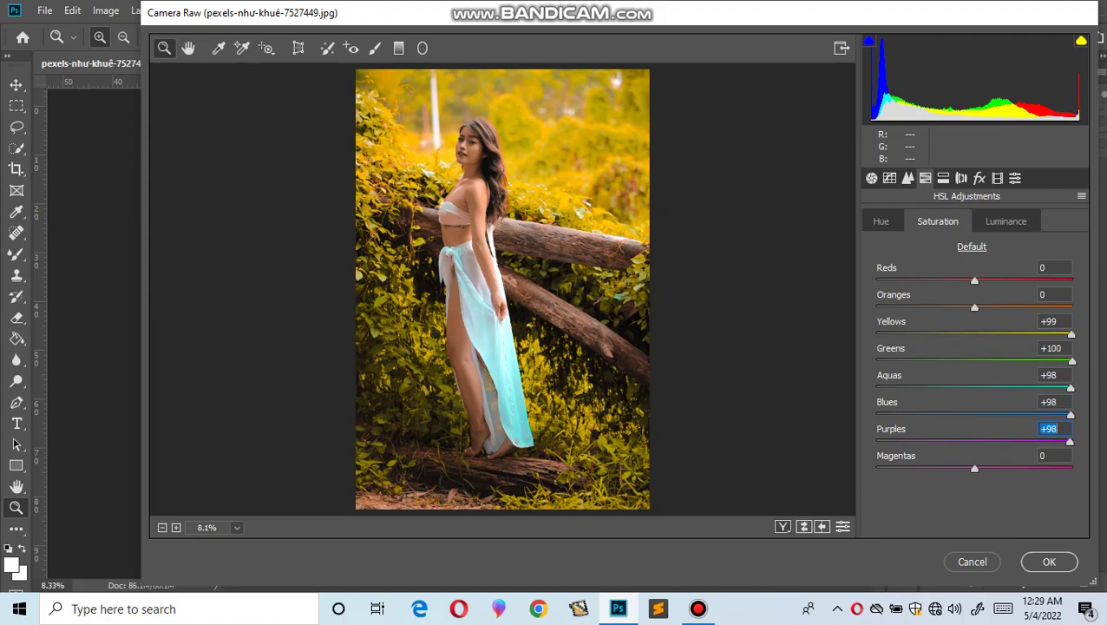
click(1072, 469)
click(1005, 221)
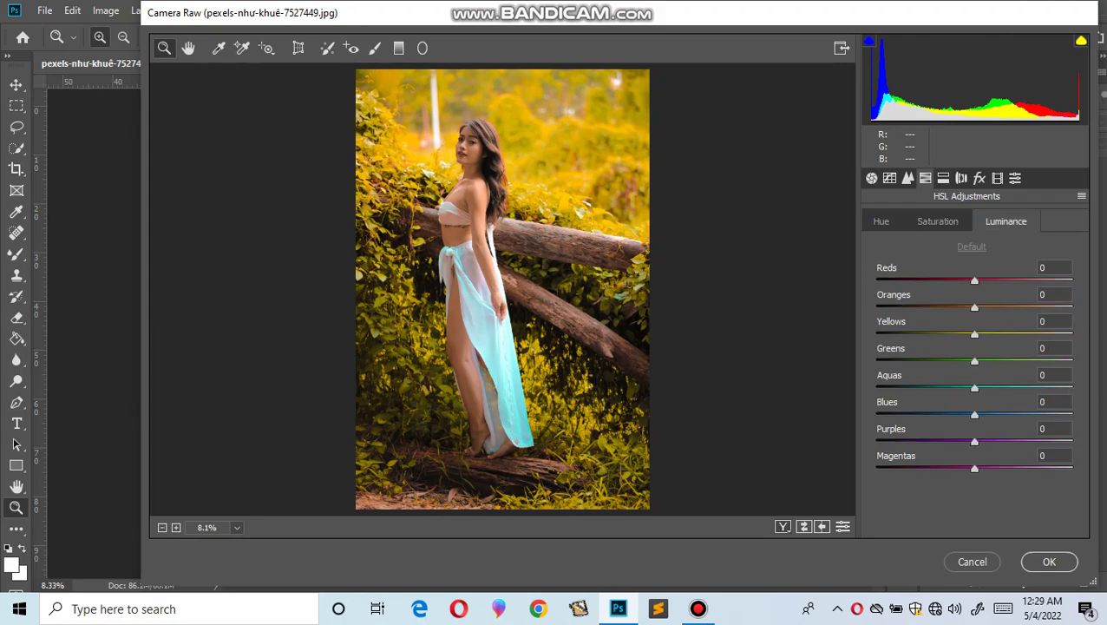
Set HSL luminance to Yellows +49, Greens -28, and Aquas and Blues -31
click(959, 335)
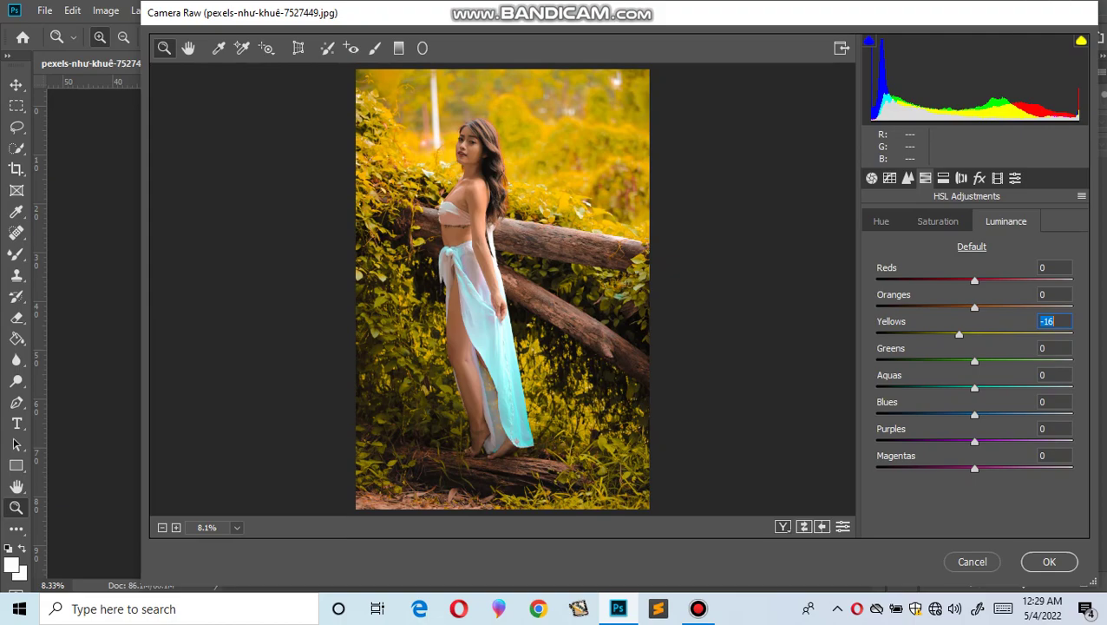
drag(975, 361, 948, 361)
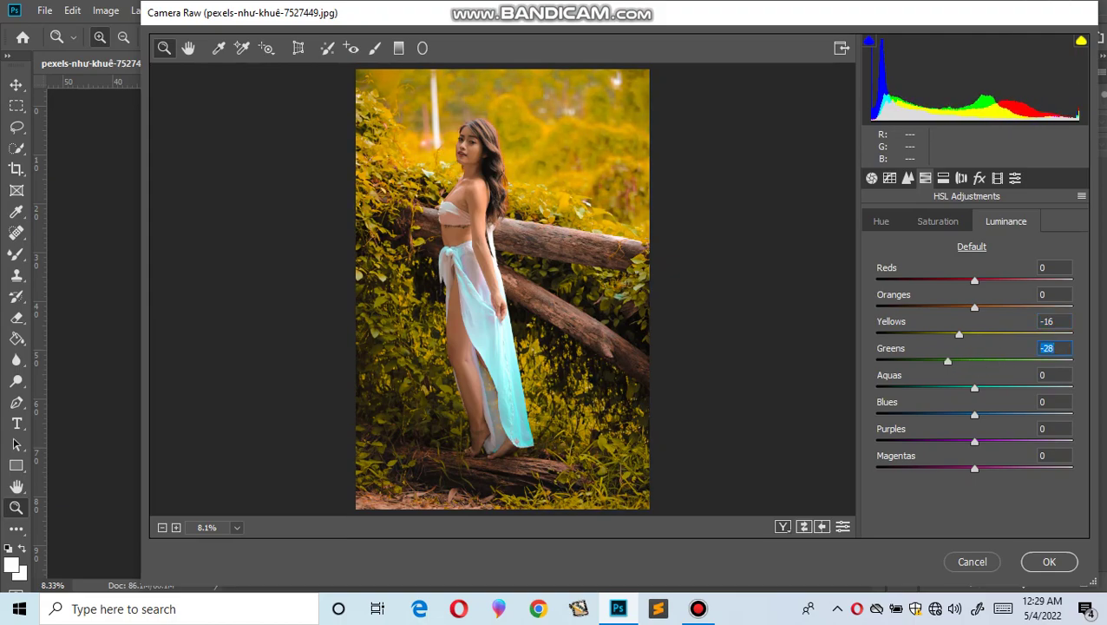
click(989, 334)
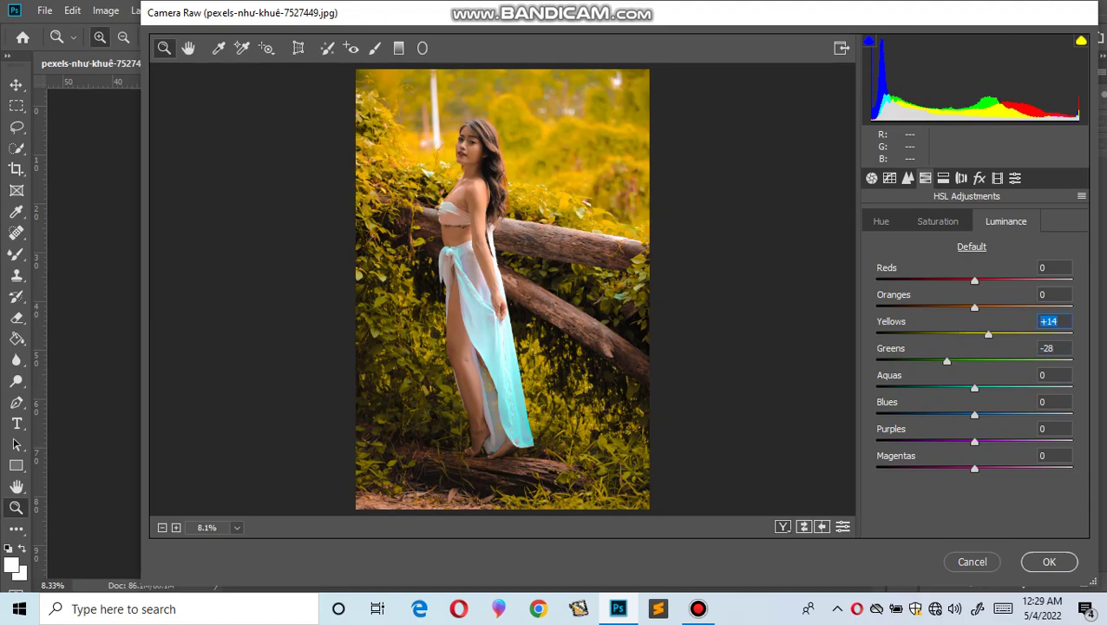
drag(989, 334, 1022, 334)
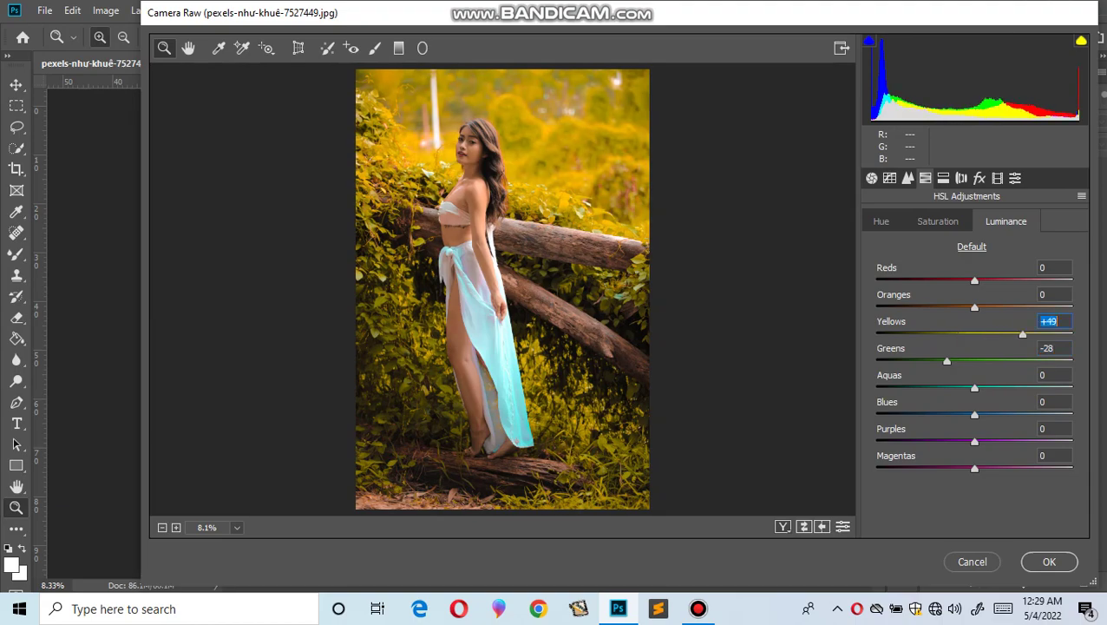
click(958, 388)
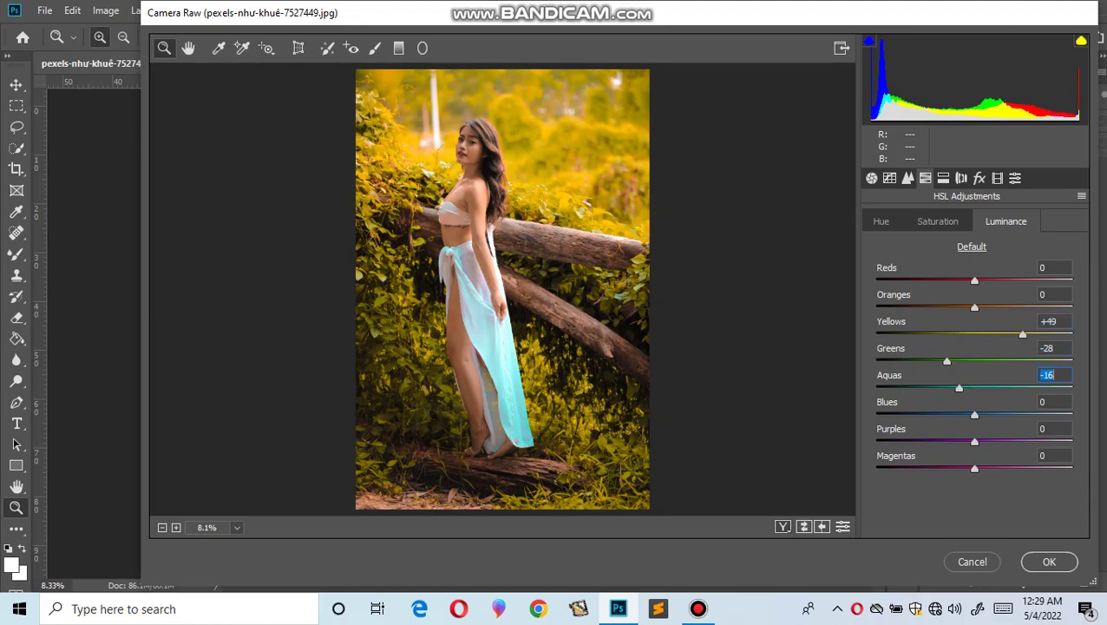
mouse_move(959, 388)
mouse_down()
mouse_move(944, 388)
mouse_move(945, 415)
mouse_up()
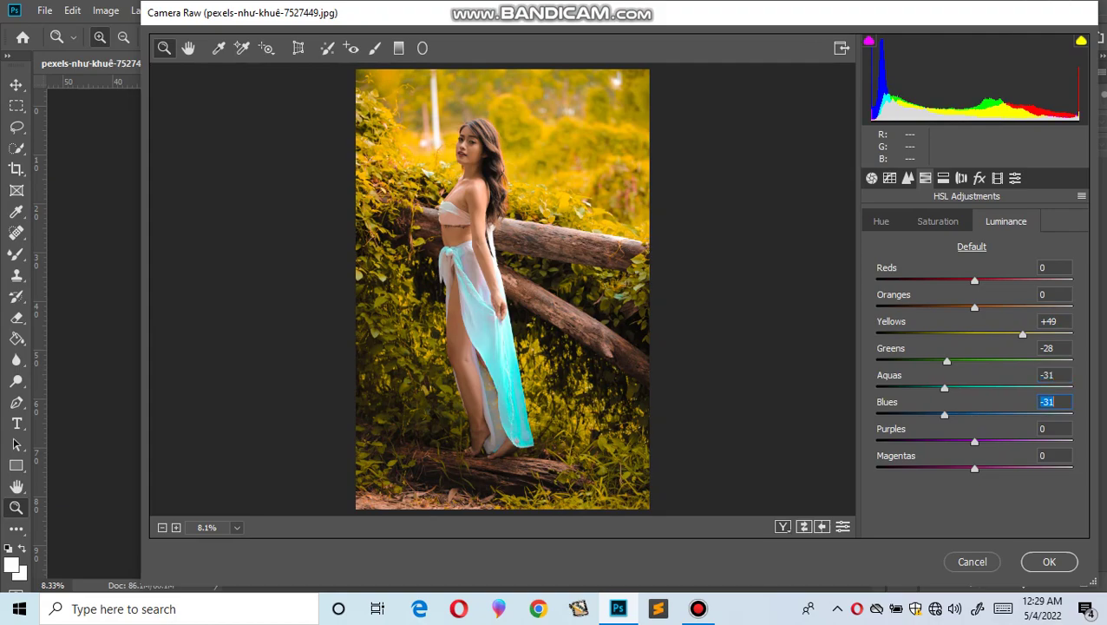
click(938, 222)
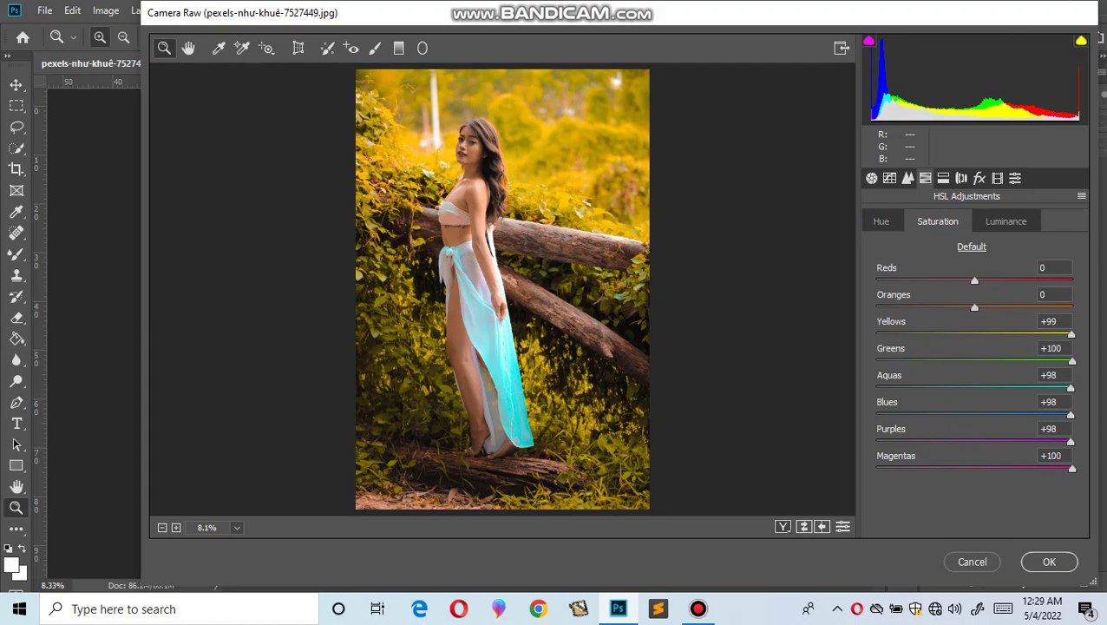
Set HSL saturation to Yellows +3 and Reds +98
text(36)
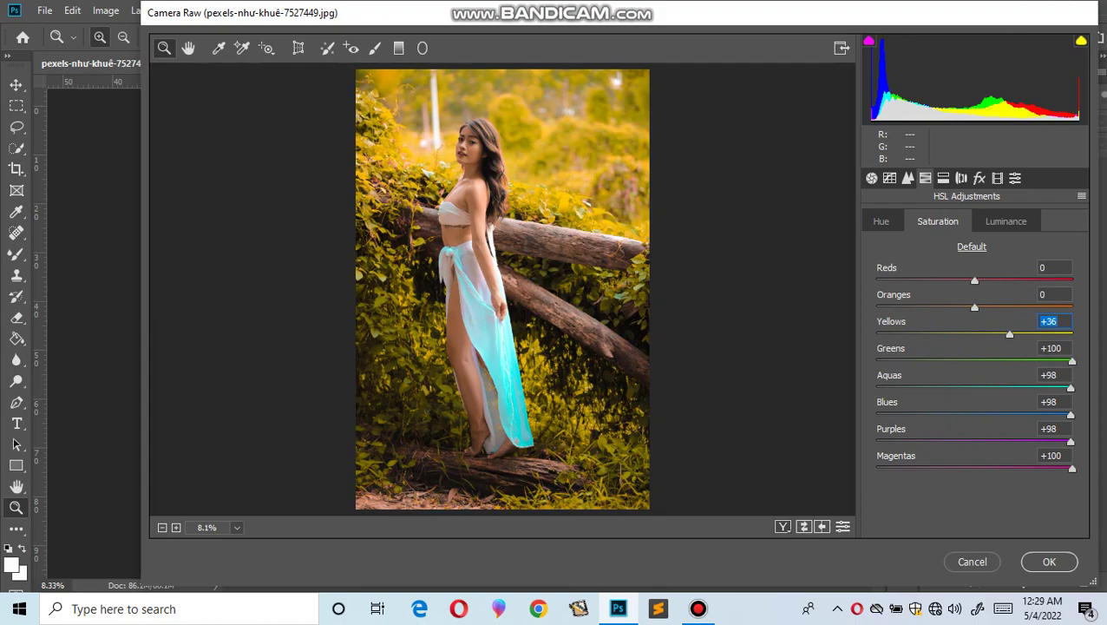
text(3)
click(1049, 267)
text(60)
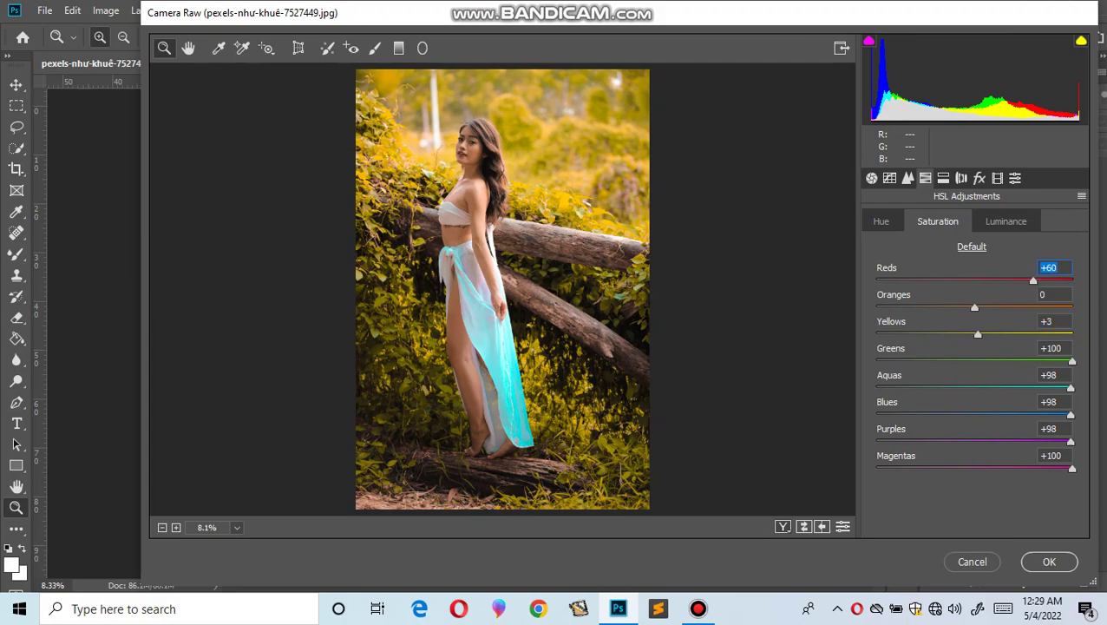
text(98)
key(Return)
Preview Oranges saturation +63 zoomed on the woman's face, then fit the photo in view
click(468, 149)
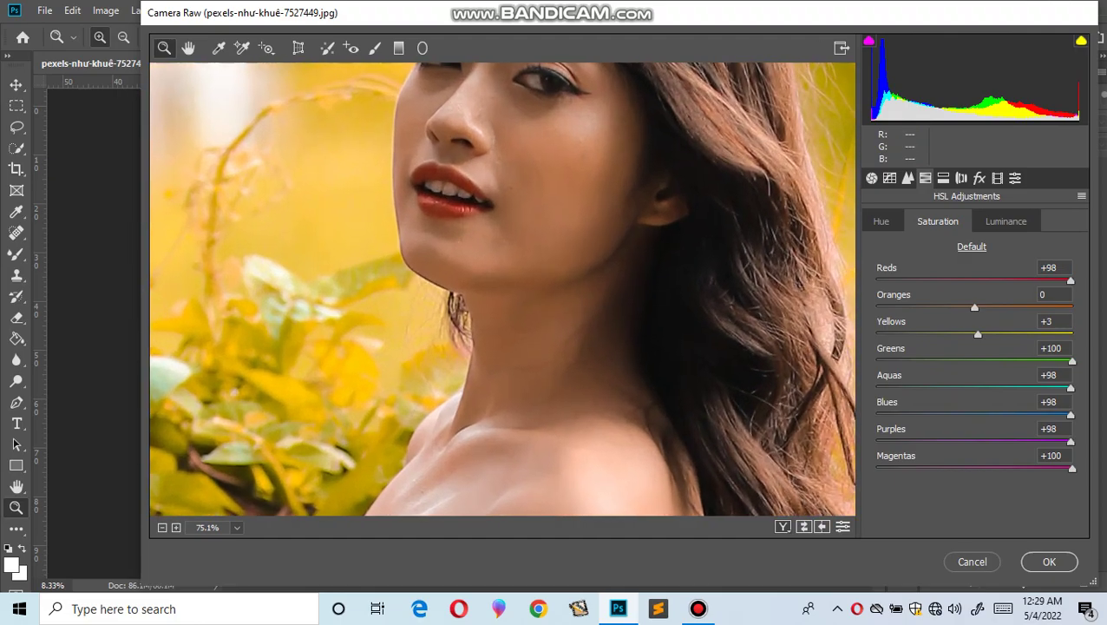
click(1054, 295)
text(-17)
text(63)
key(Return)
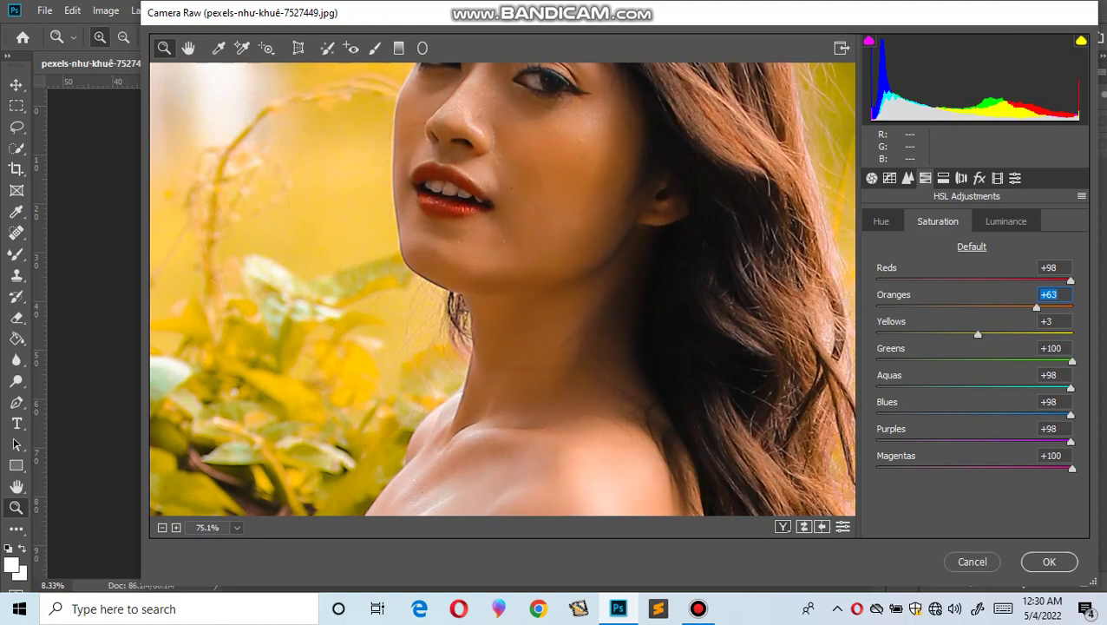
right_click(782, 155)
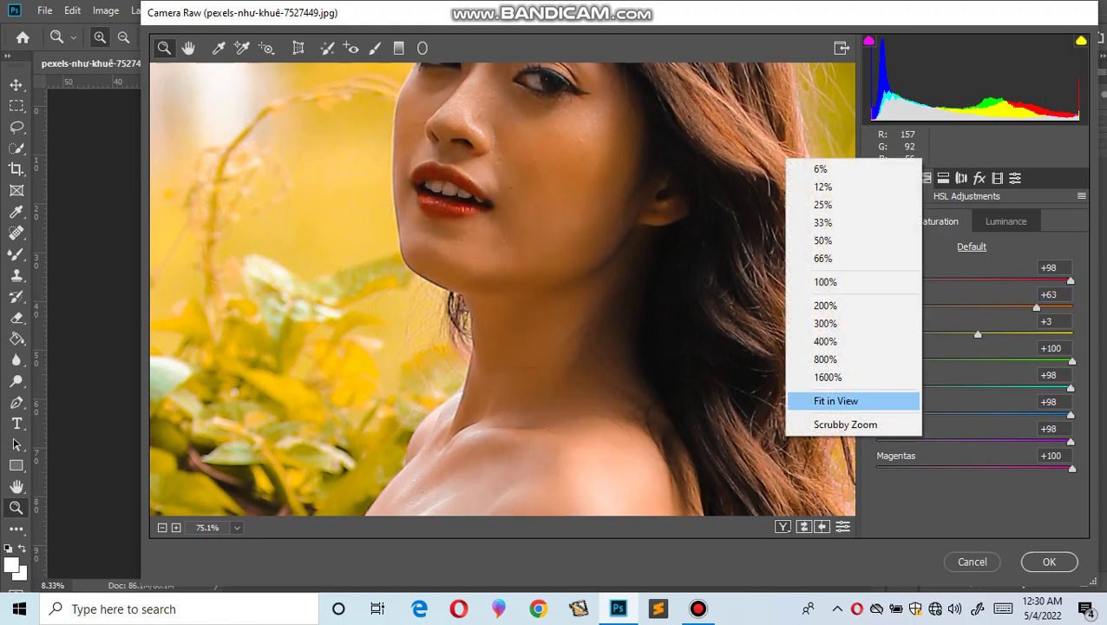
click(851, 399)
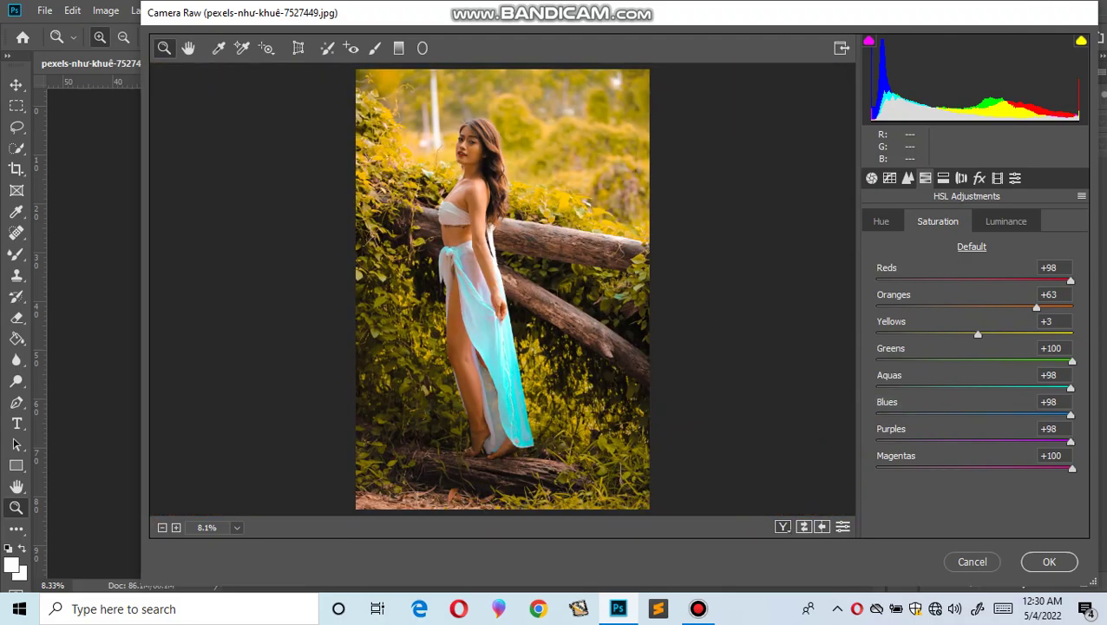
Try several Oranges saturation values, settling on +31
text(30)
key(Return)
text(-53)
key(Return)
text(-23)
key(Return)
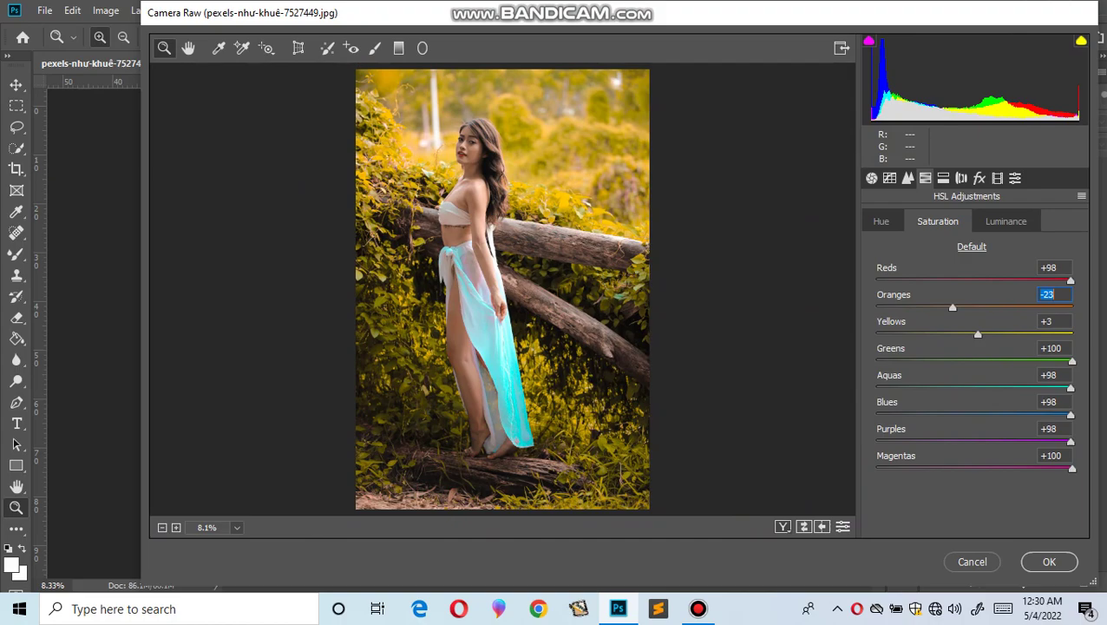
text(31)
key(Return)
key(ctrl+alt+shift+l)
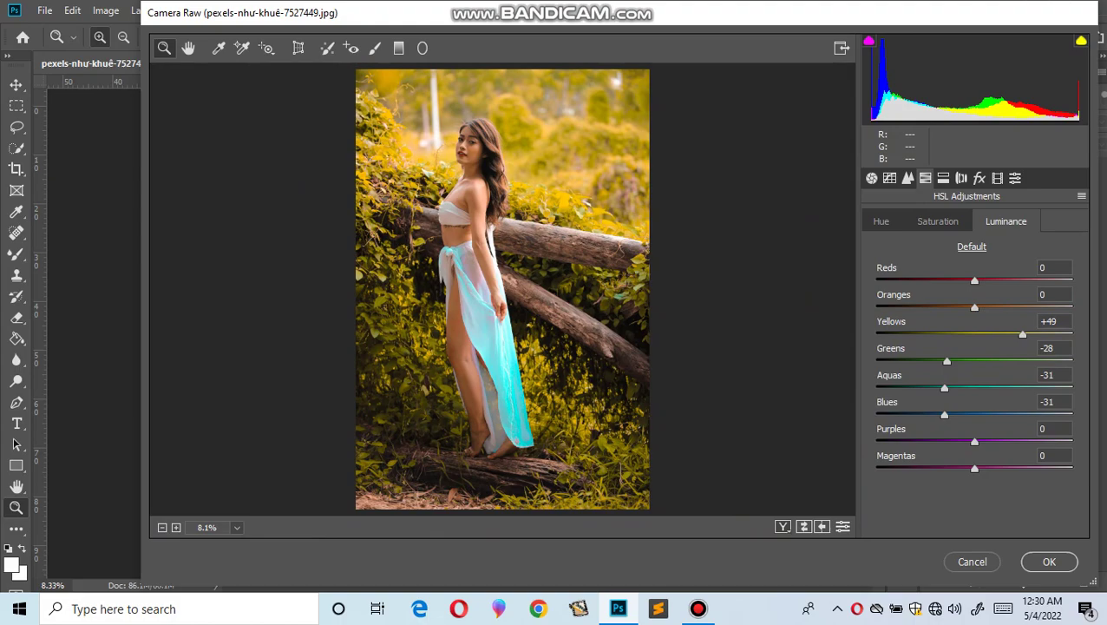
Enter luminance values 24 and 25 for the Oranges and Reds fields
text(24)
key(Return)
key(shift+Tab)
text(25)
key(Return)
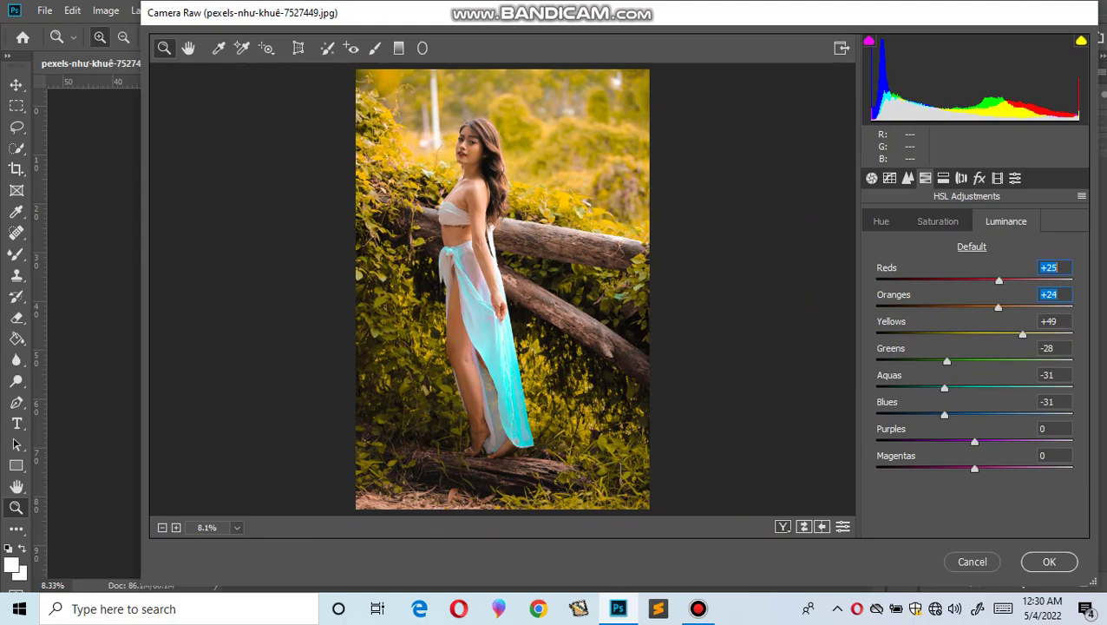
Set HSL saturation to Oranges +16 and Yellows +27
key(ctrl+alt+shift+s)
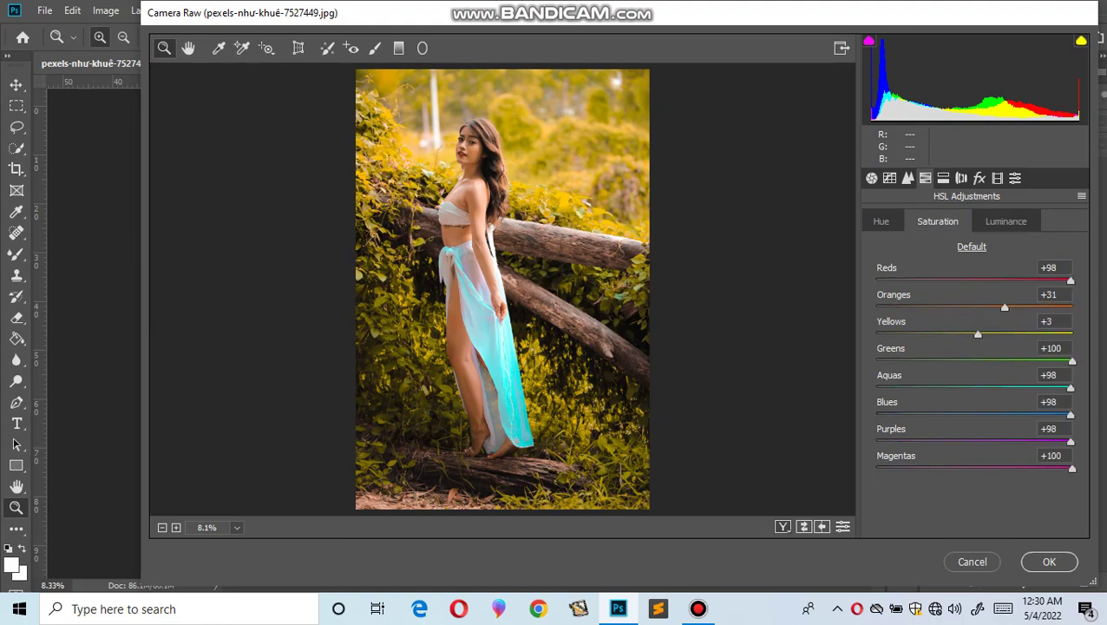
click(1048, 295)
text(16)
key(Return)
key(Tab)
text(27)
key(Return)
Set HSL hue to Aquas +20 and Yellows -3
key(ctrl+alt+shift+h)
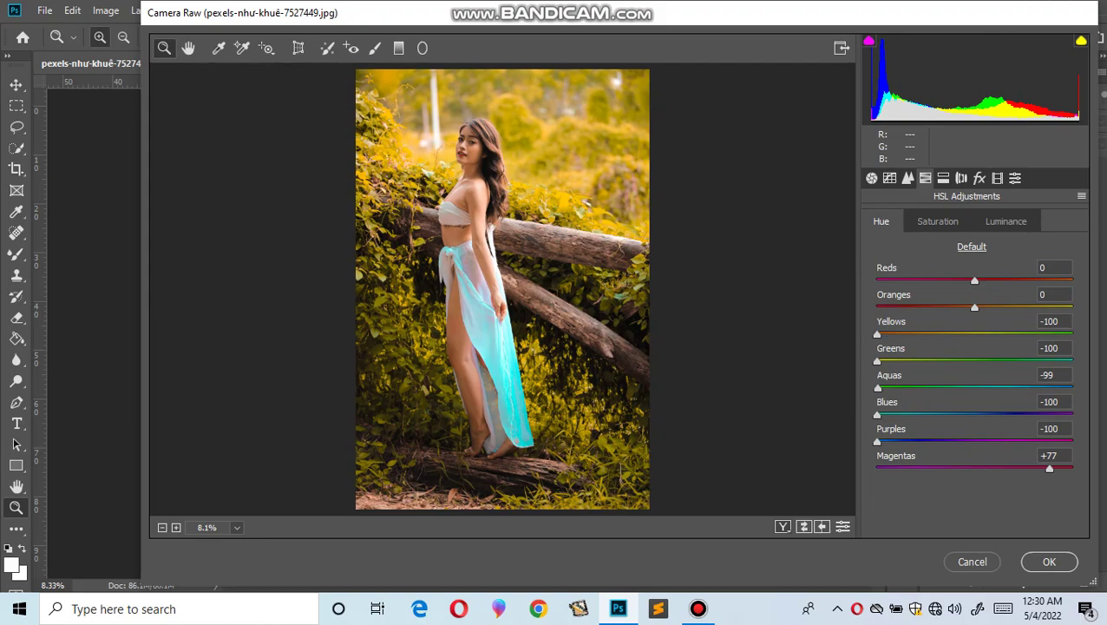
click(1052, 375)
text(-15)
key(Return)
text(20)
key(Return)
click(1052, 321)
text(-3)
key(Return)
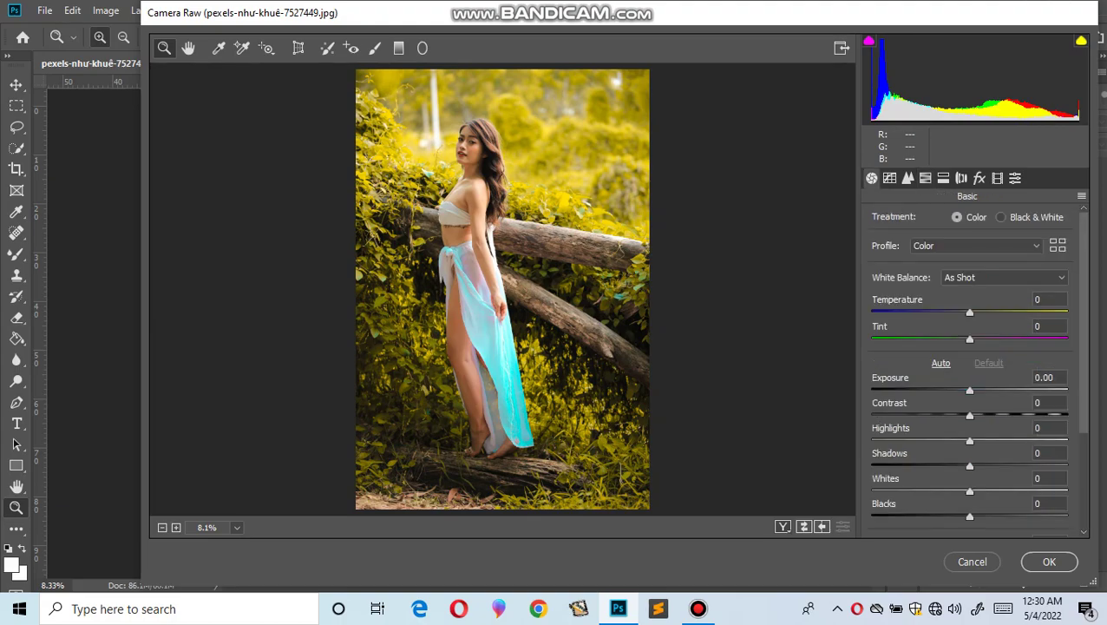
Lower Whites to -78, Highlights to -22 and Shadows to -15 in the Basic panel
drag(969, 490, 894, 491)
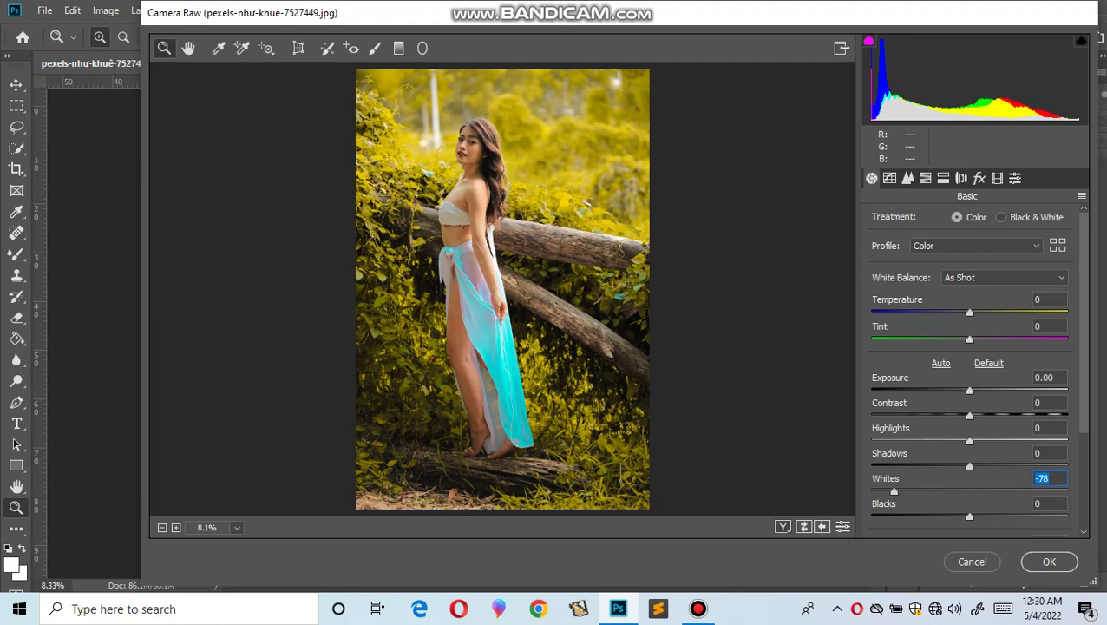
drag(970, 441, 949, 440)
drag(969, 465, 954, 465)
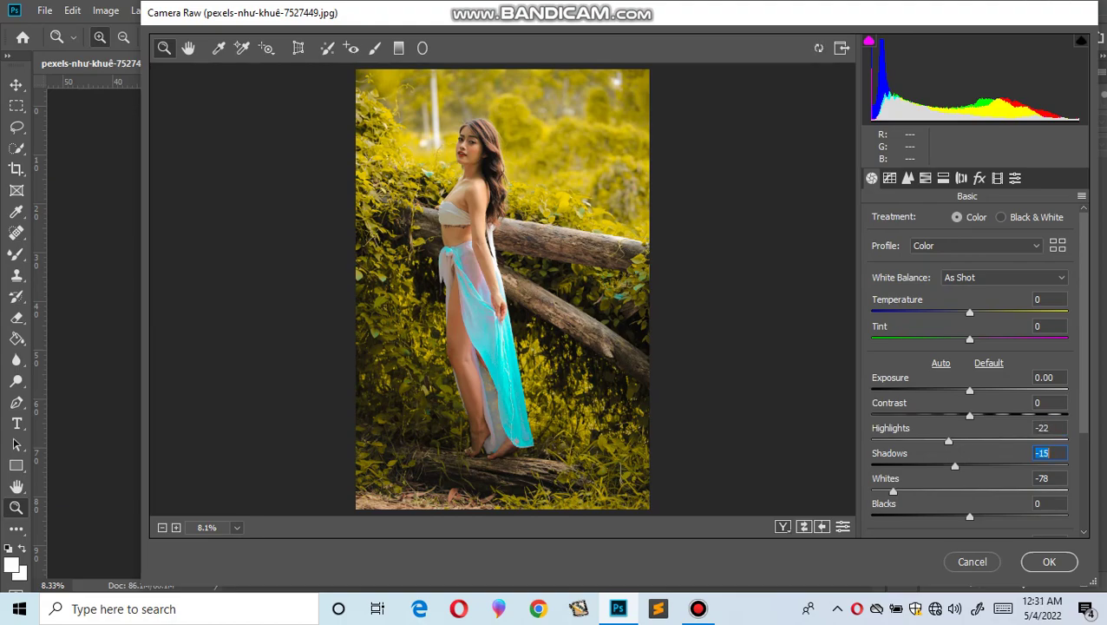
click(1044, 377)
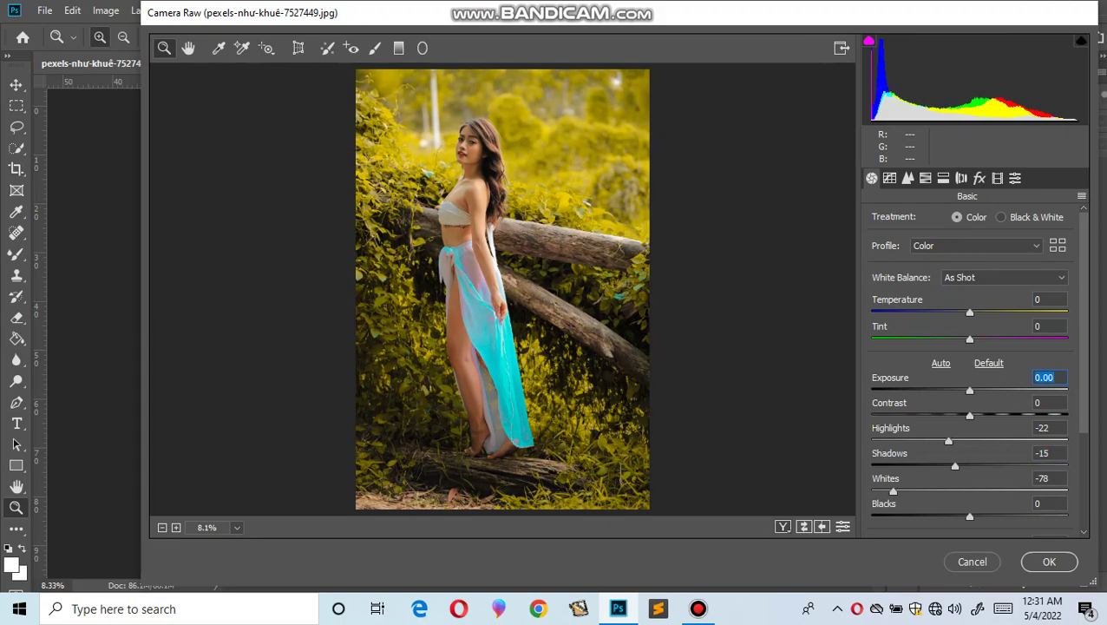
scroll(970, 364, down, 3)
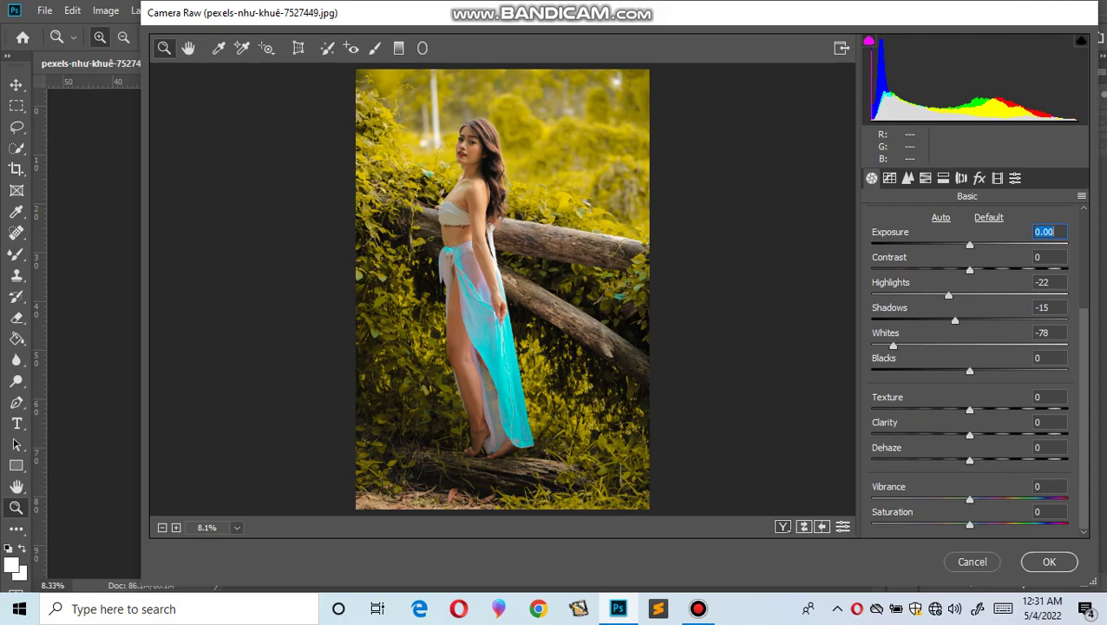
Raise Clarity to +22, Dehaze to +18, Texture to +21 and boost Vibrance while zoomed on the face
click(473, 144)
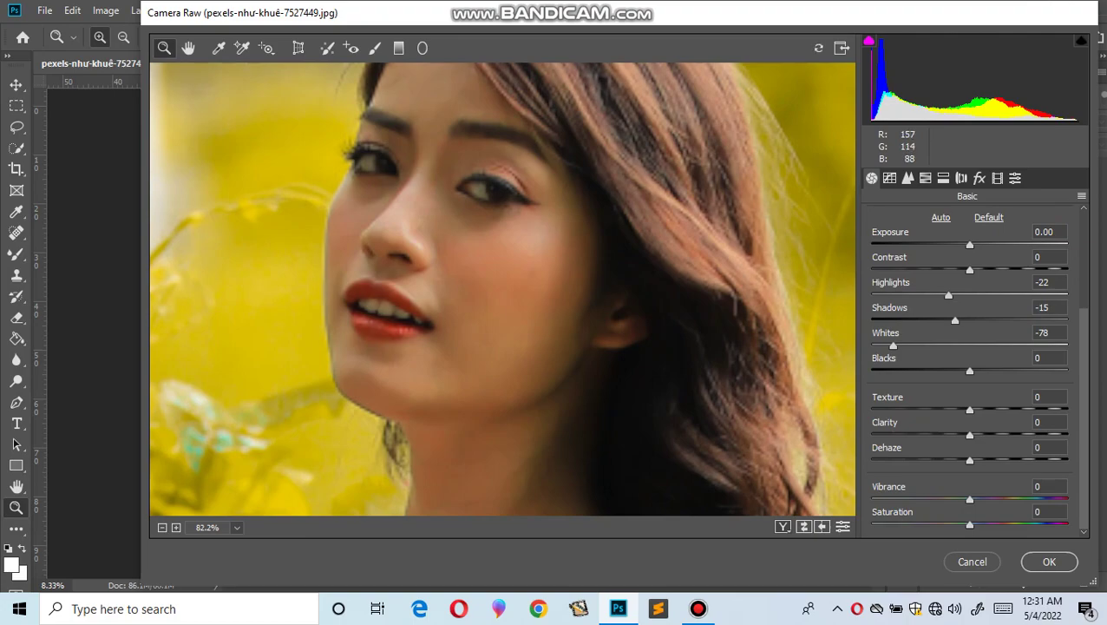
drag(970, 435, 991, 435)
drag(971, 460, 987, 460)
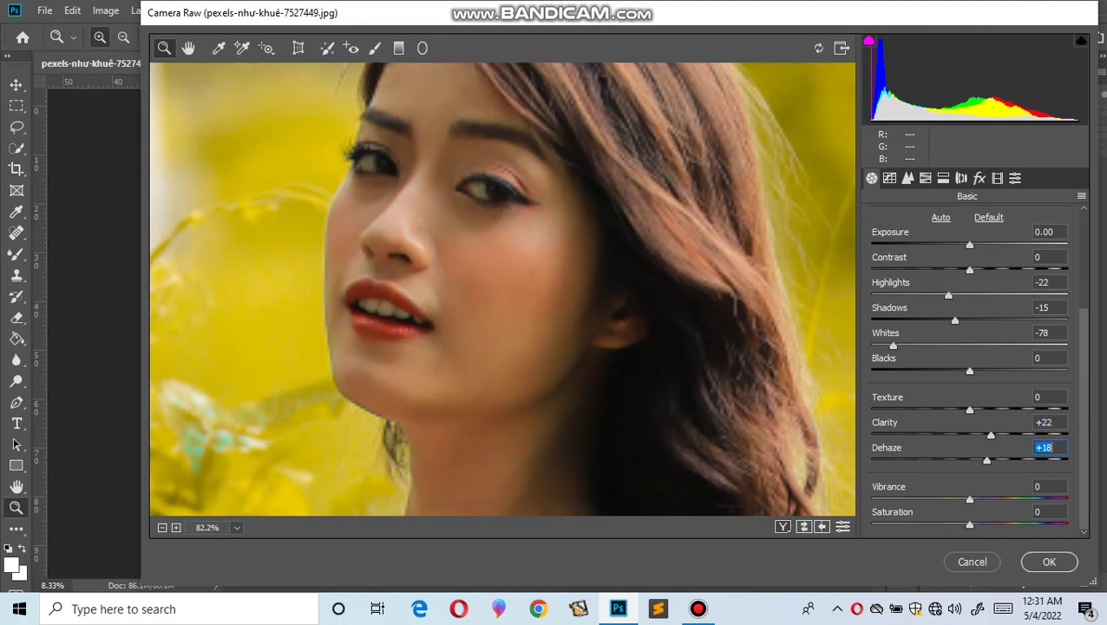
drag(971, 409, 990, 408)
drag(970, 500, 1023, 500)
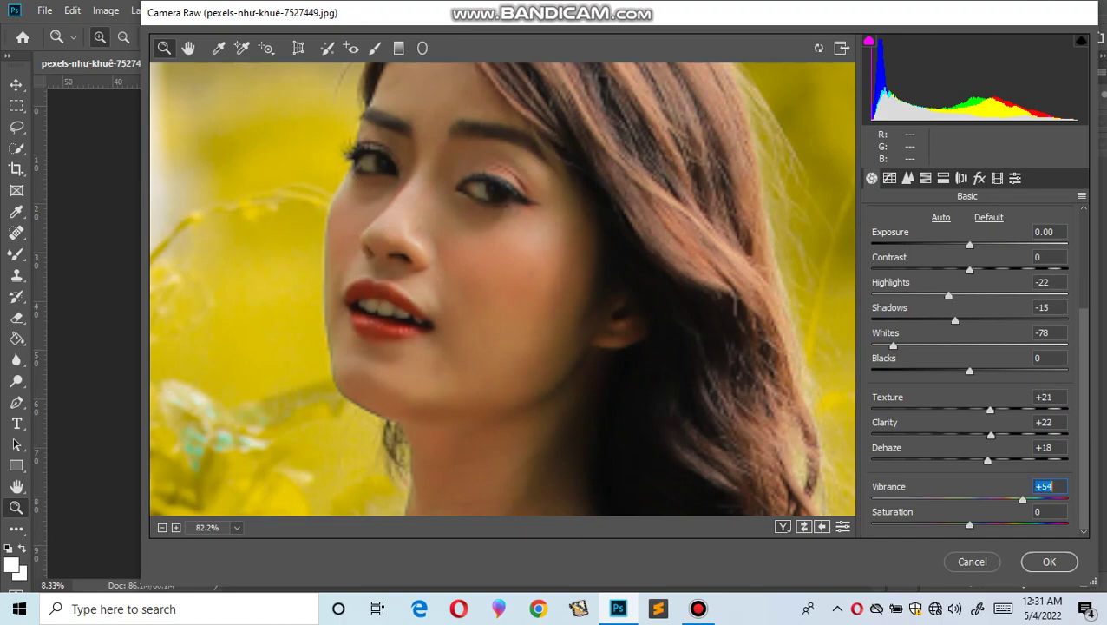
right_click(731, 391)
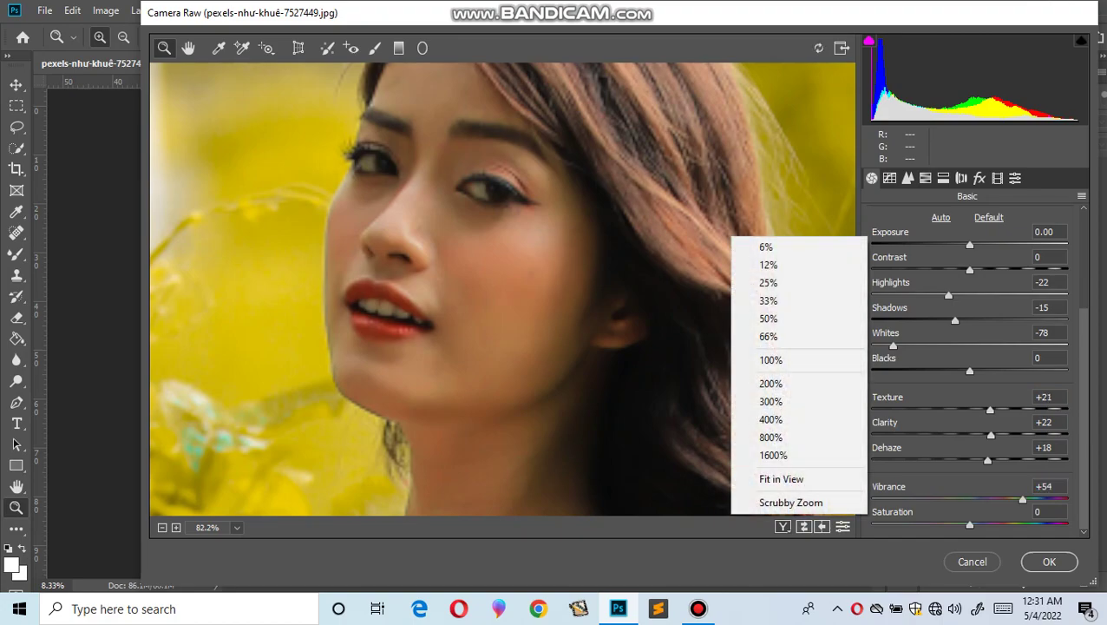
click(781, 479)
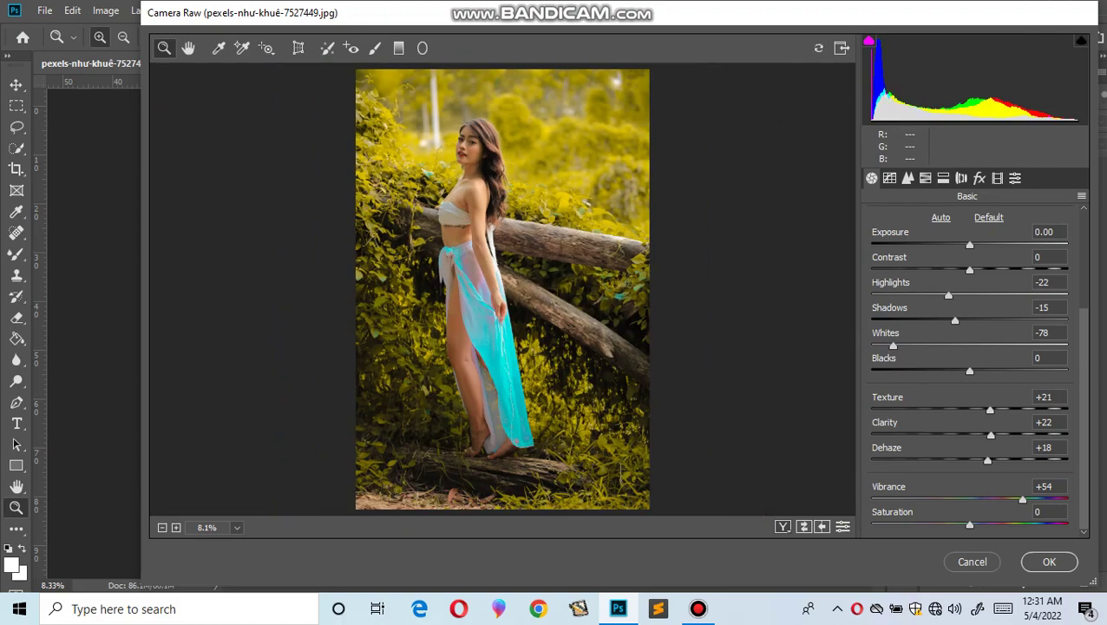
Set Saturation to 0 and Vibrance to +3
click(1044, 511)
text(18)
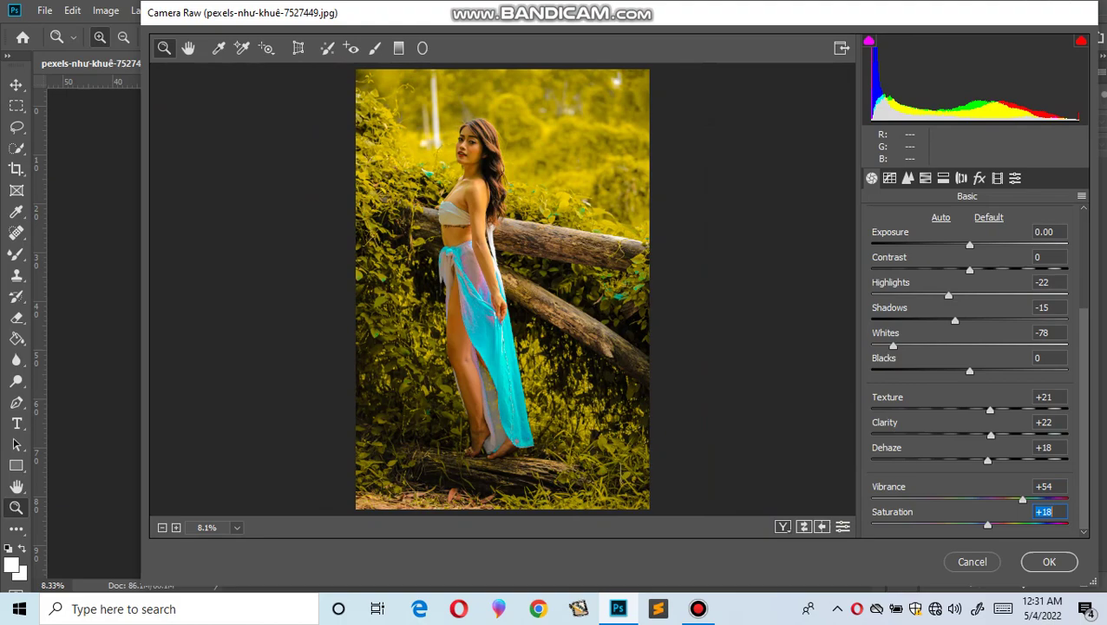
click(1044, 486)
text(18)
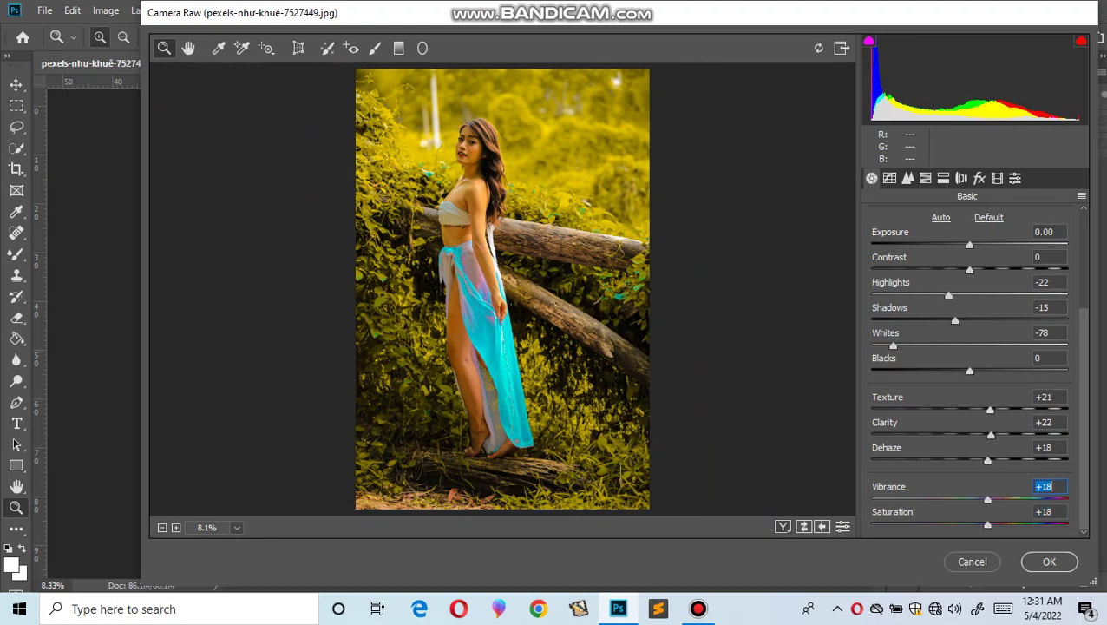
click(1044, 512)
text(8)
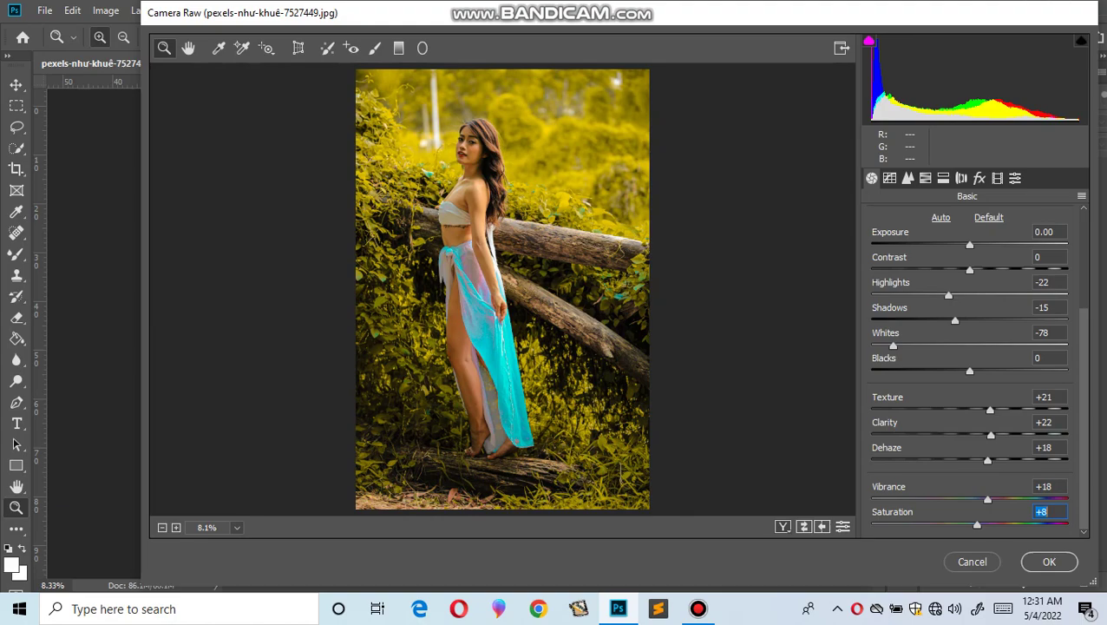
text(0)
key(shift+Tab)
text(3)
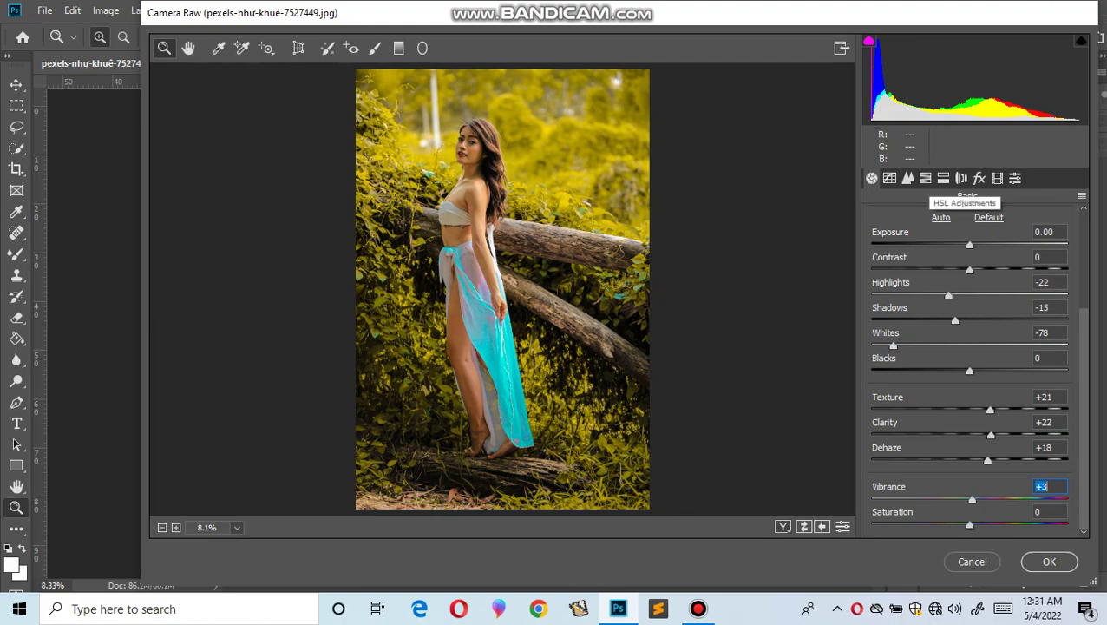
click(925, 178)
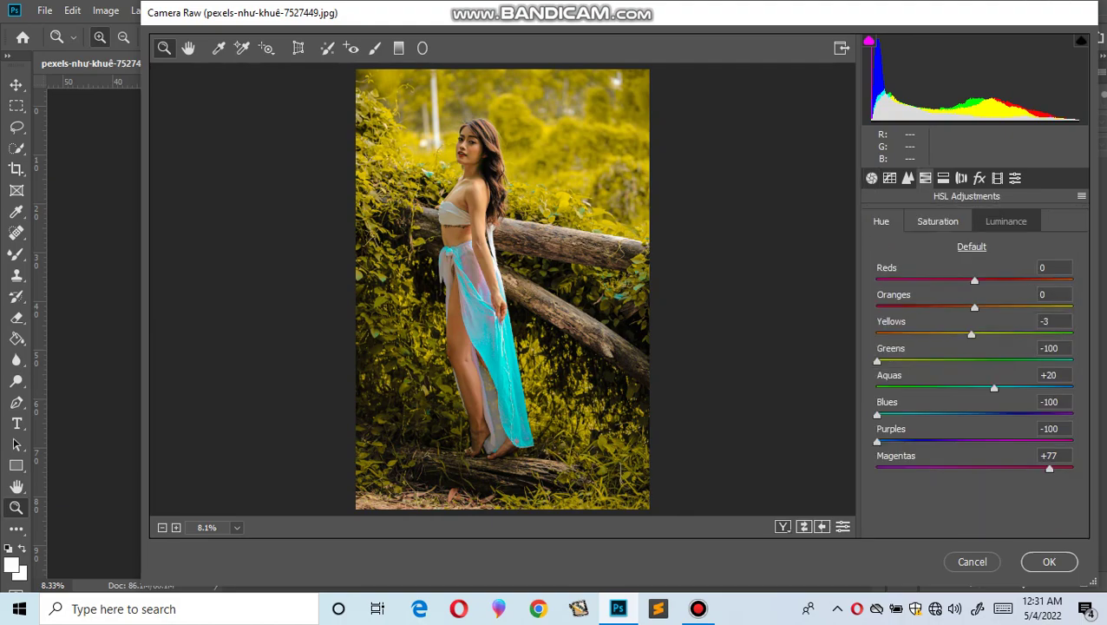
Set the Oranges HSL saturation to -5
click(938, 221)
click(1054, 294)
text(-3)
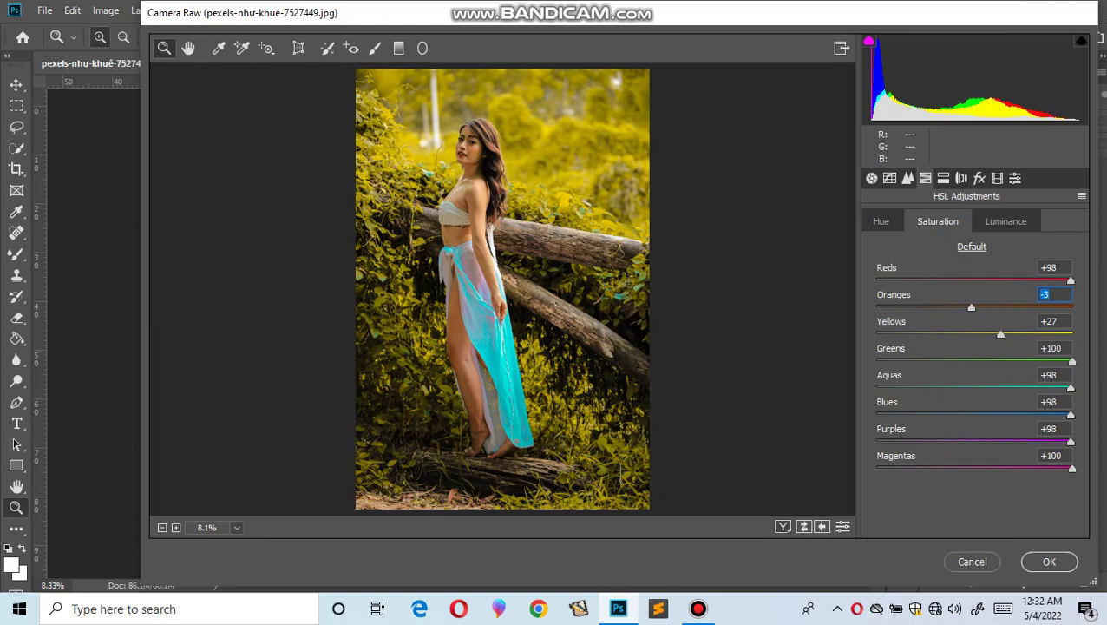
text(-19)
key(Return)
text(-5)
key(Return)
Set HSL luminance to Reds 0 and Oranges -6
click(1006, 220)
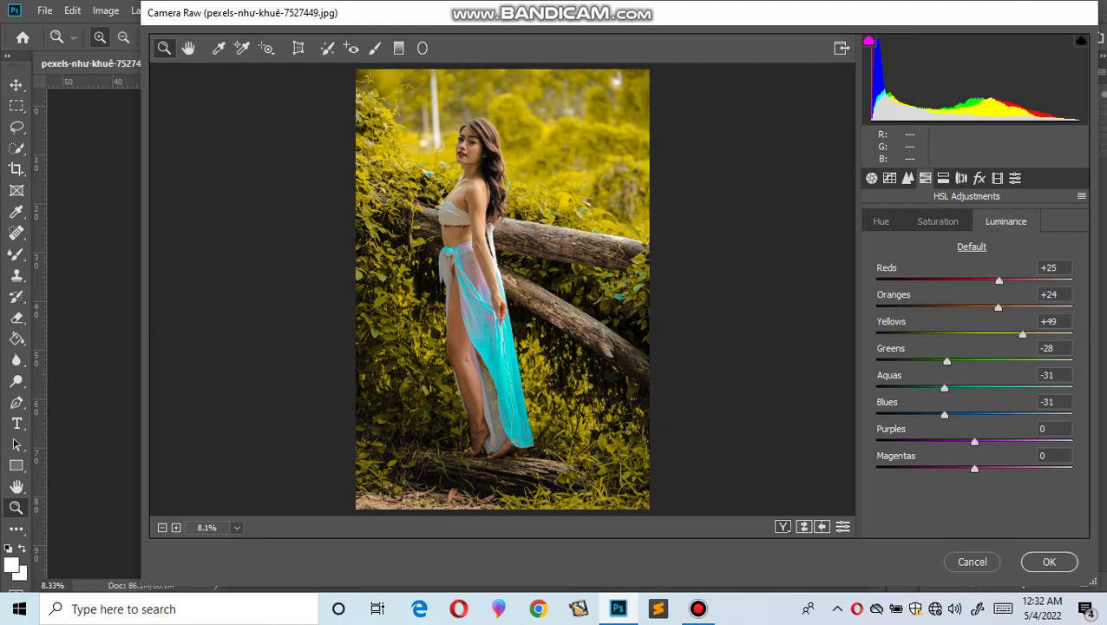
click(1055, 267)
text(0)
key(Tab)
text(-6)
key(Return)
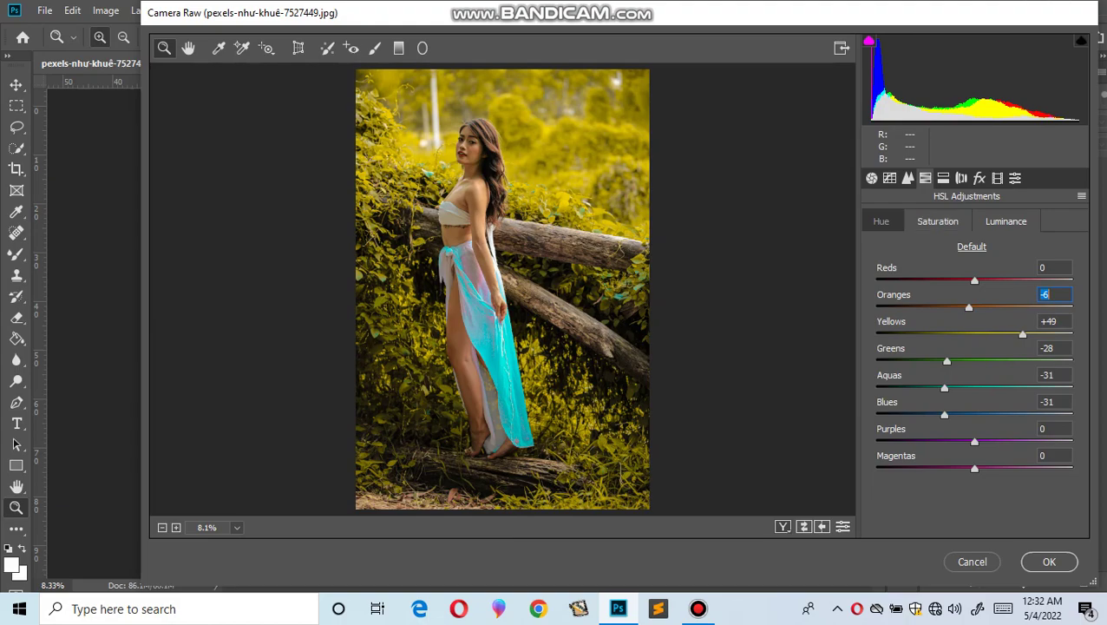
Try several Oranges hue values, settling on -18
click(938, 221)
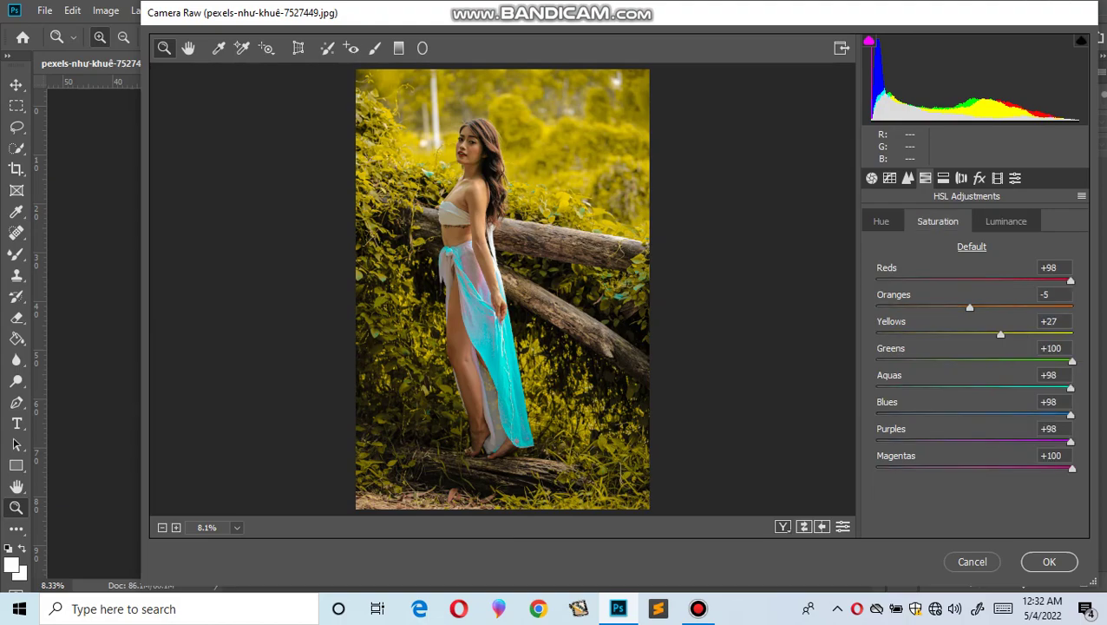
click(881, 221)
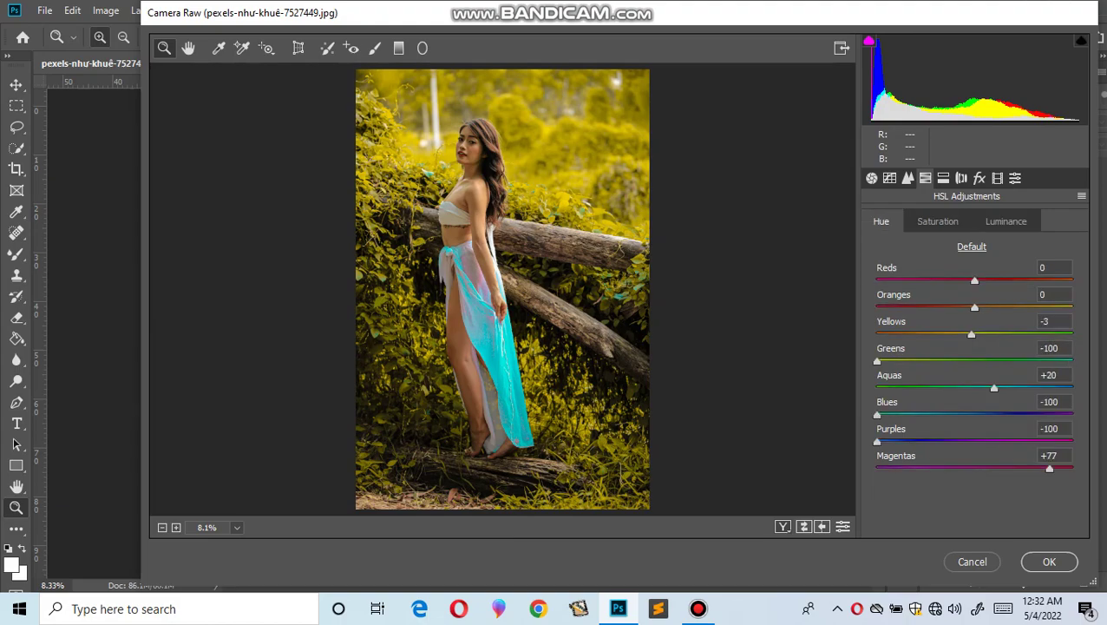
click(1055, 294)
text(-8)
key(Return)
key(shift+Down)
text(-74)
key(Return)
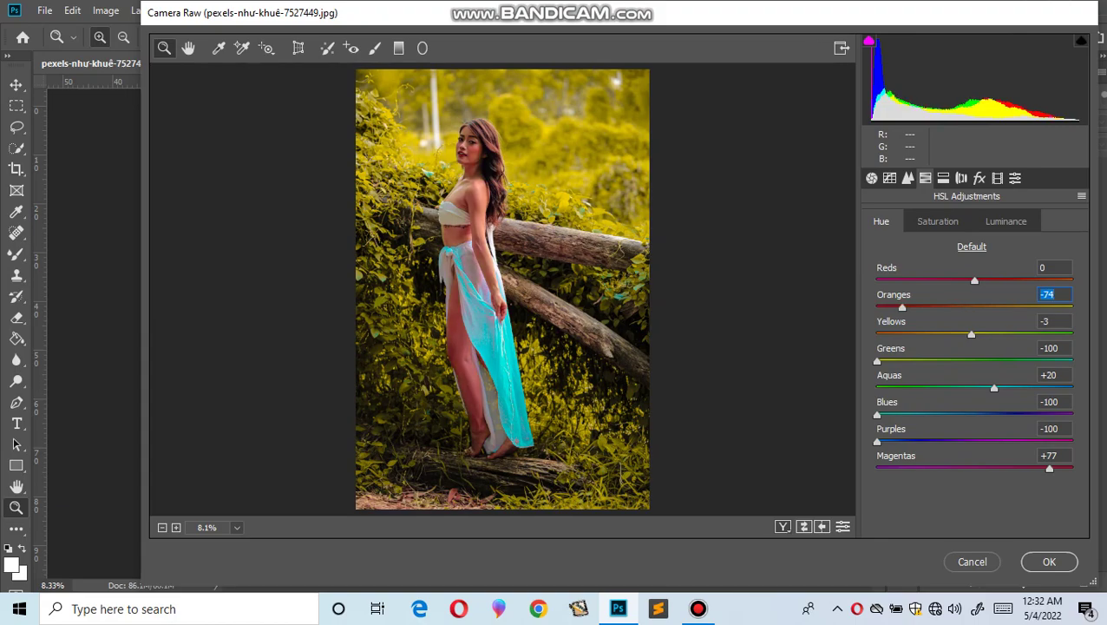
text(-53)
key(Return)
text(-38)
key(Return)
text(-23)
key(Return)
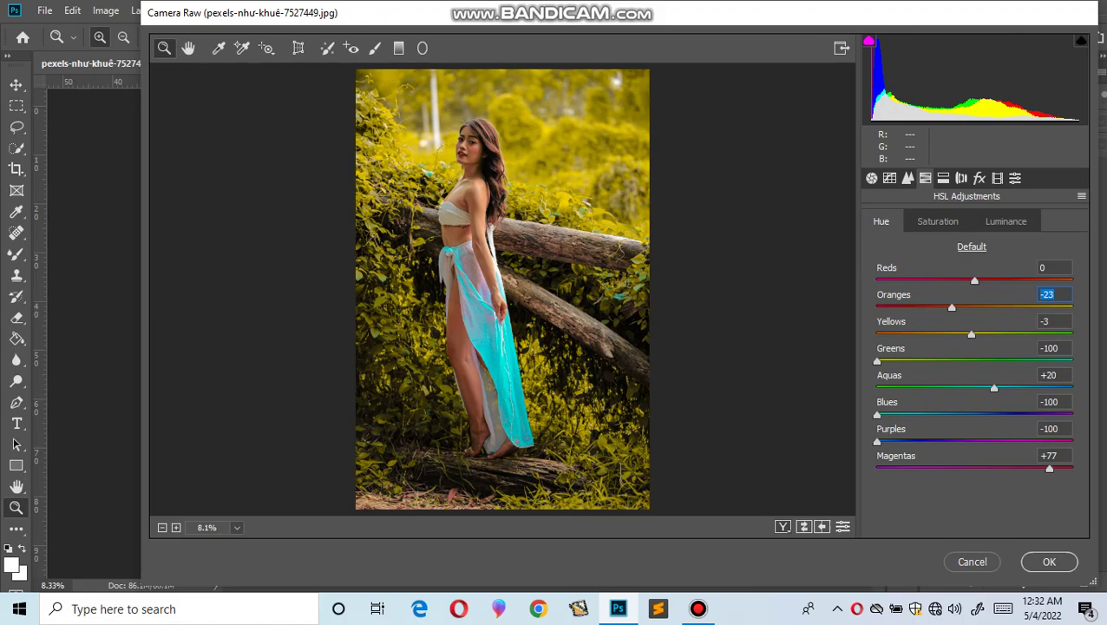
text(-18)
key(Return)
Set the Purples hue to +75 to turn the skirt pinkish
click(1050, 429)
text(75)
key(Return)
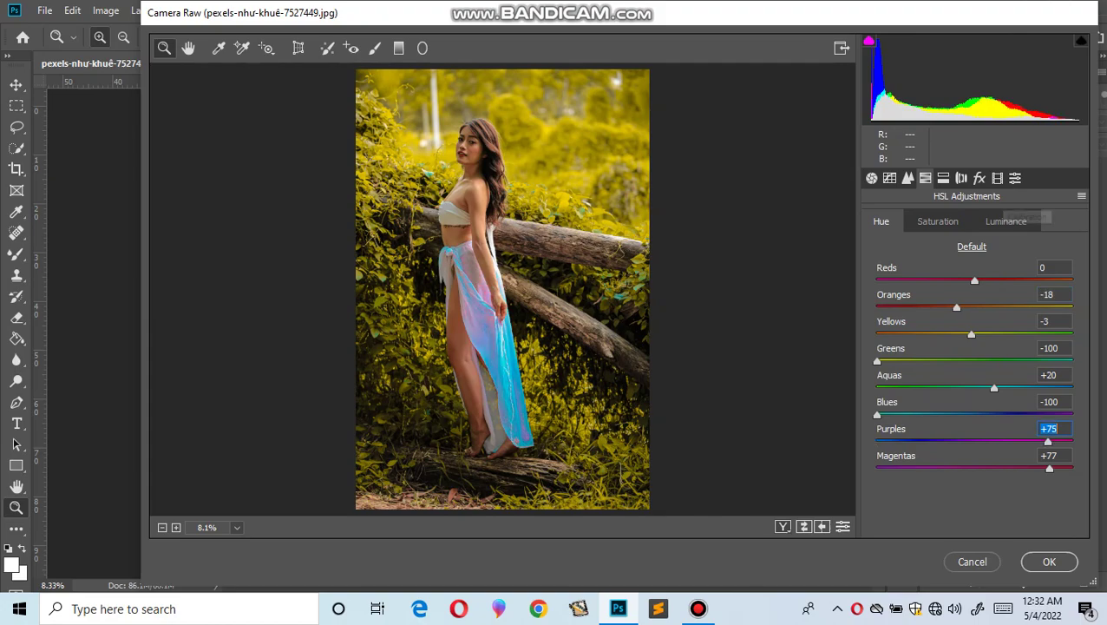
click(980, 177)
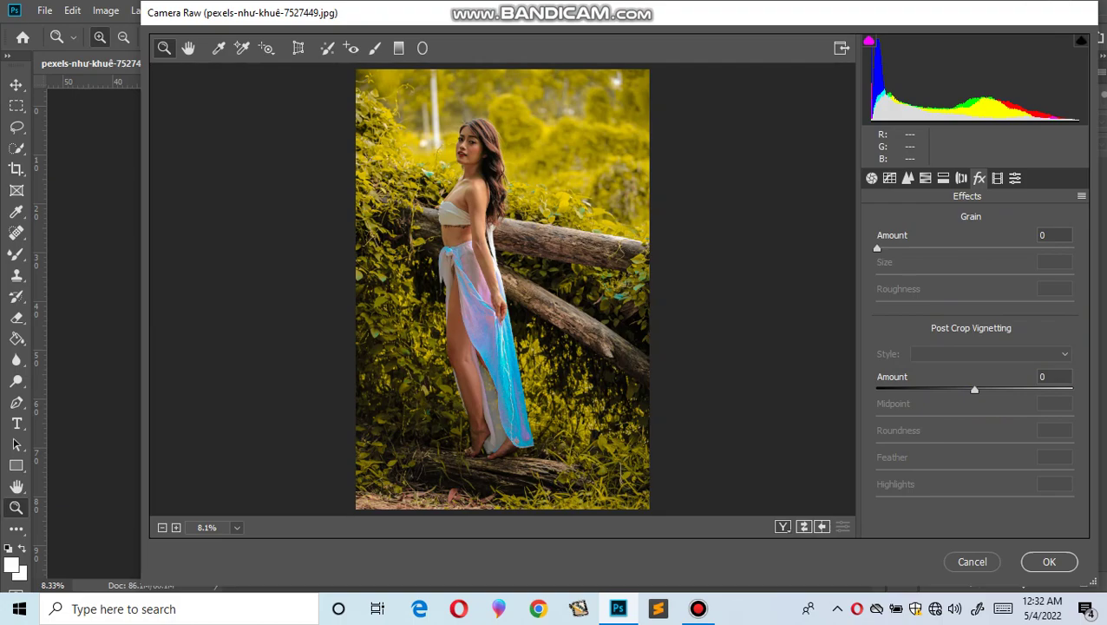
Set the post-crop vignette amount to -28 and apply the Camera Raw grade
click(1055, 377)
text(-15)
key(Return)
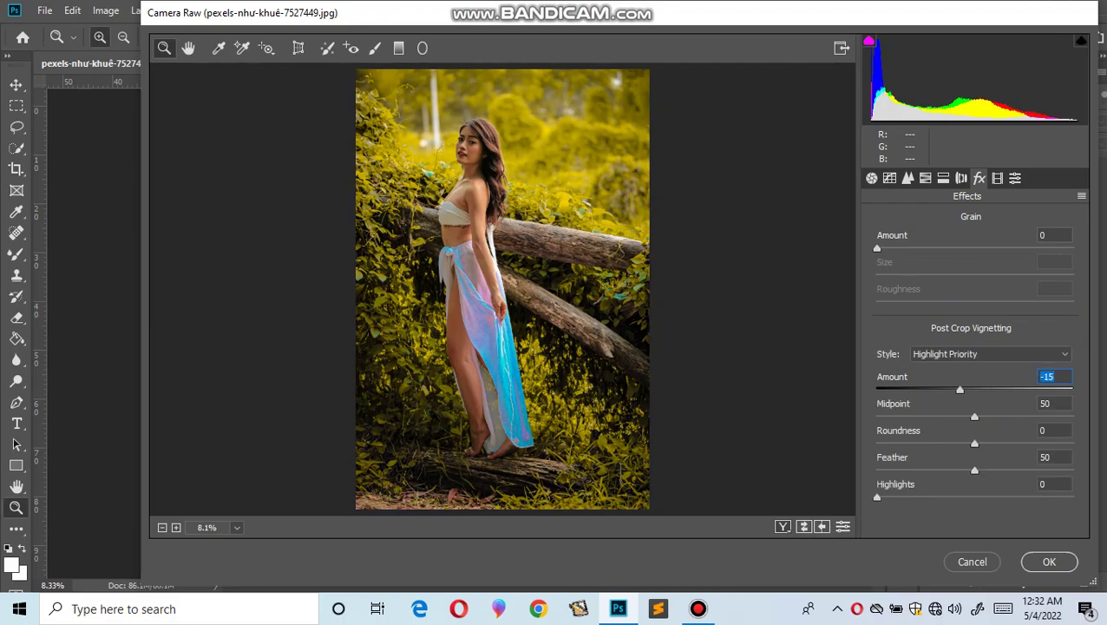
text(-37)
key(Return)
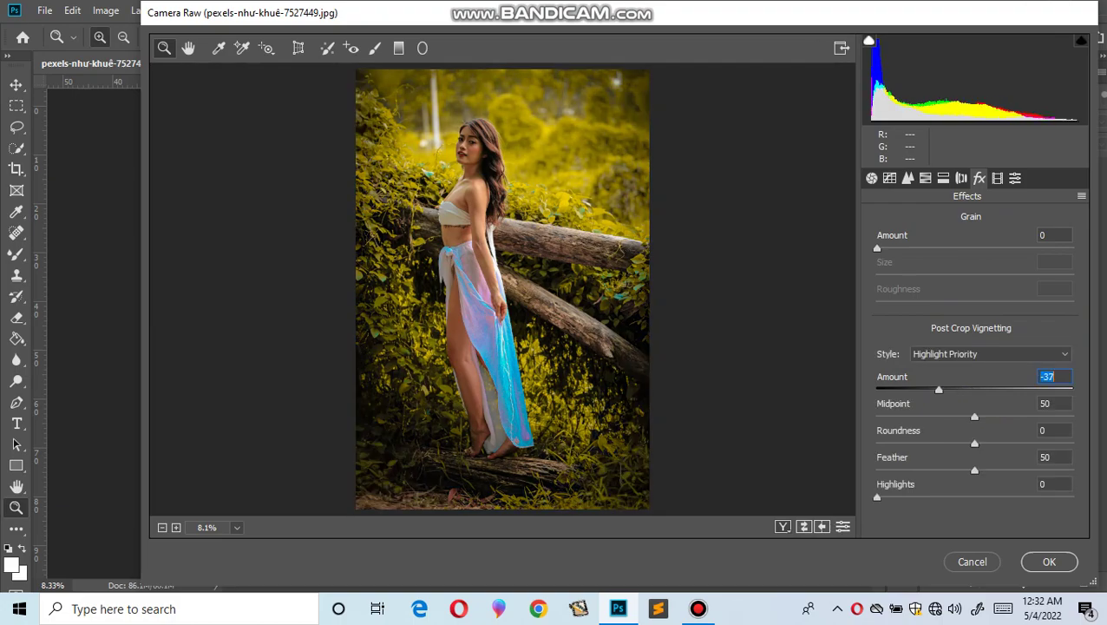
text(-28)
key(Return)
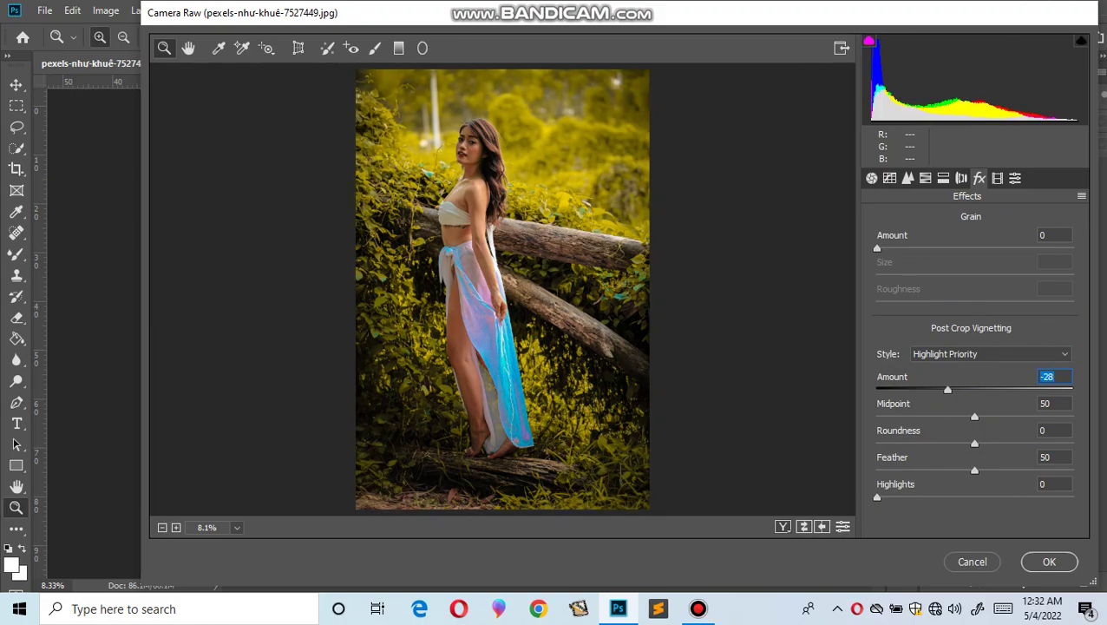
click(961, 178)
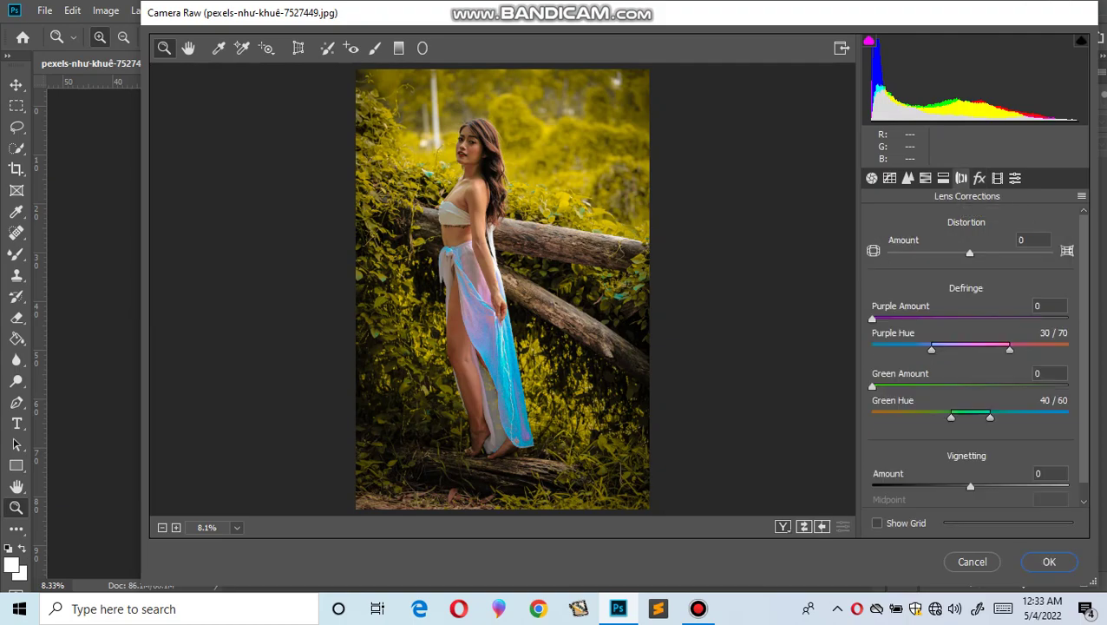
click(1050, 562)
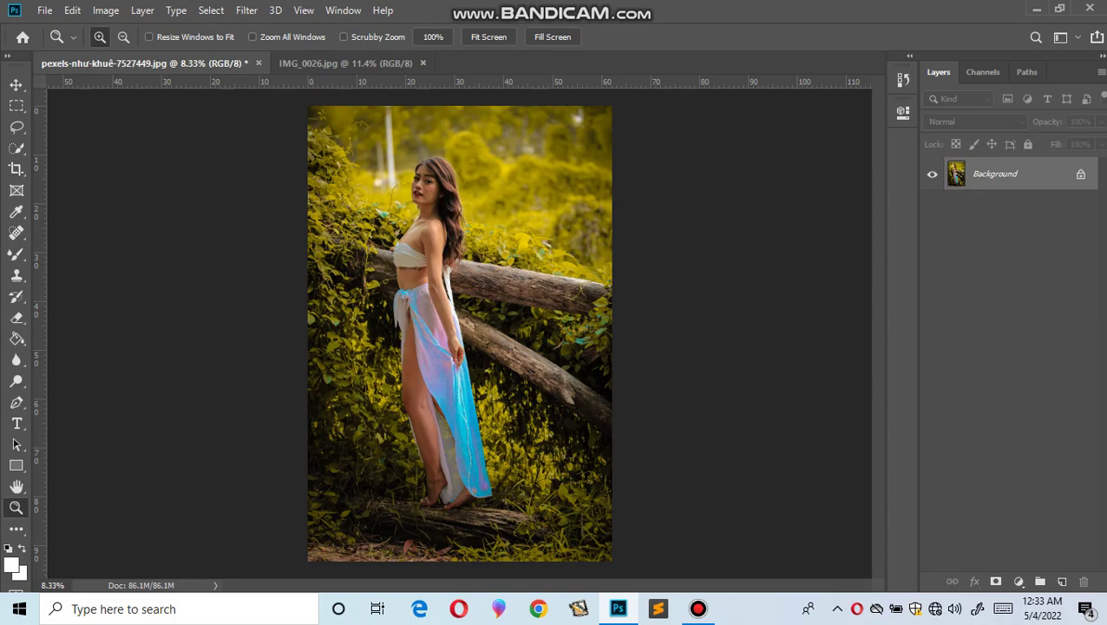
Duplicate the layer and preview a High Pass filter at a 61.1-pixel radius
key(ctrl+j)
key(ctrl+j)
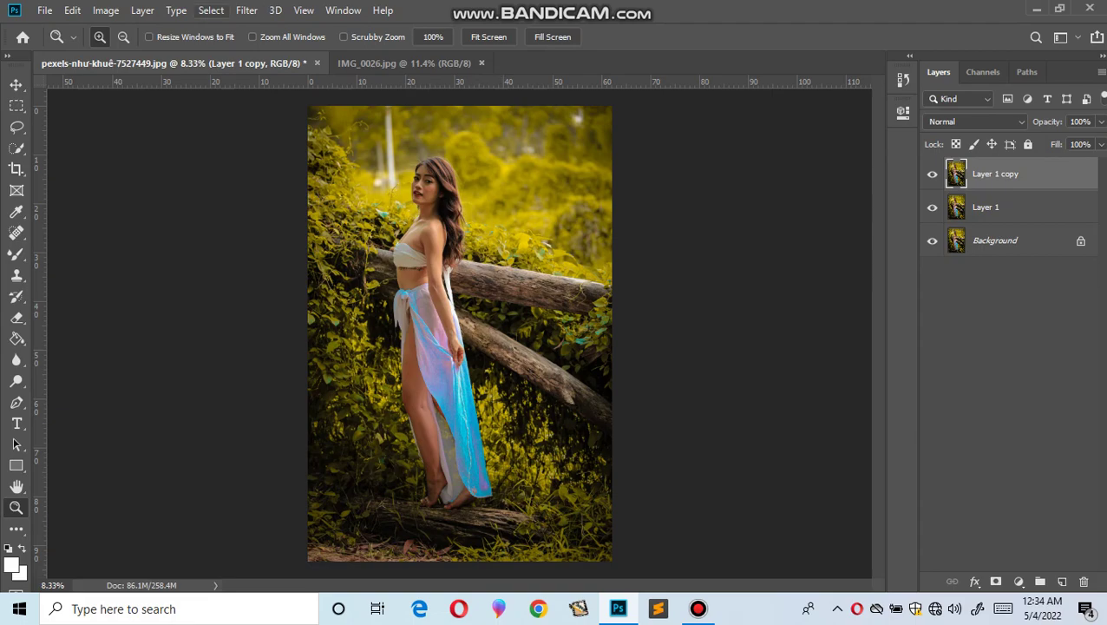
click(246, 11)
mouse_move(259, 334)
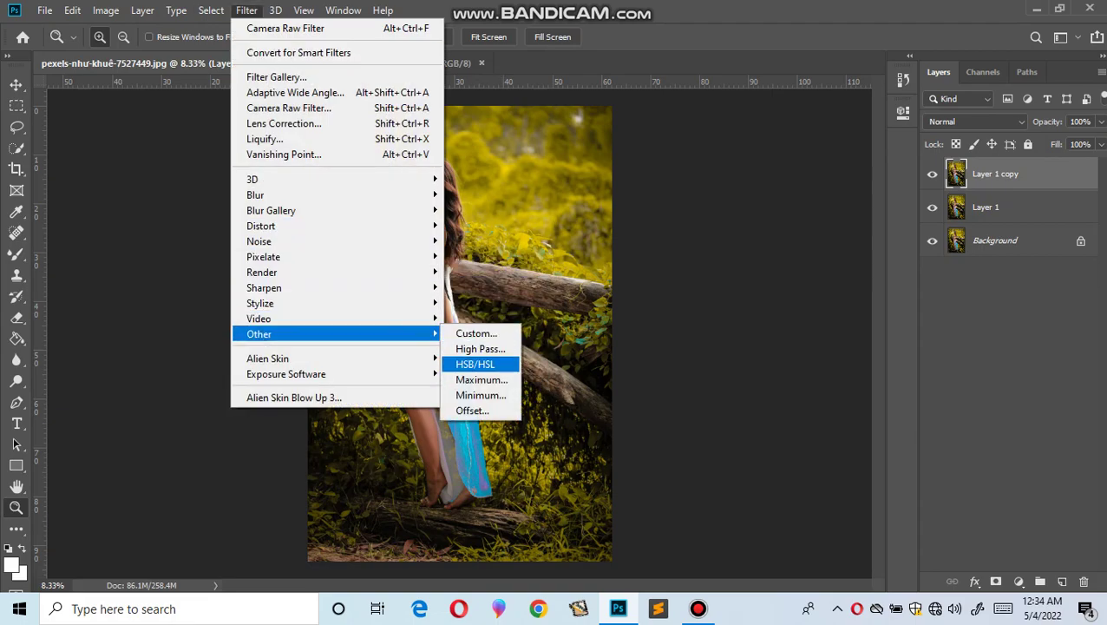
click(480, 348)
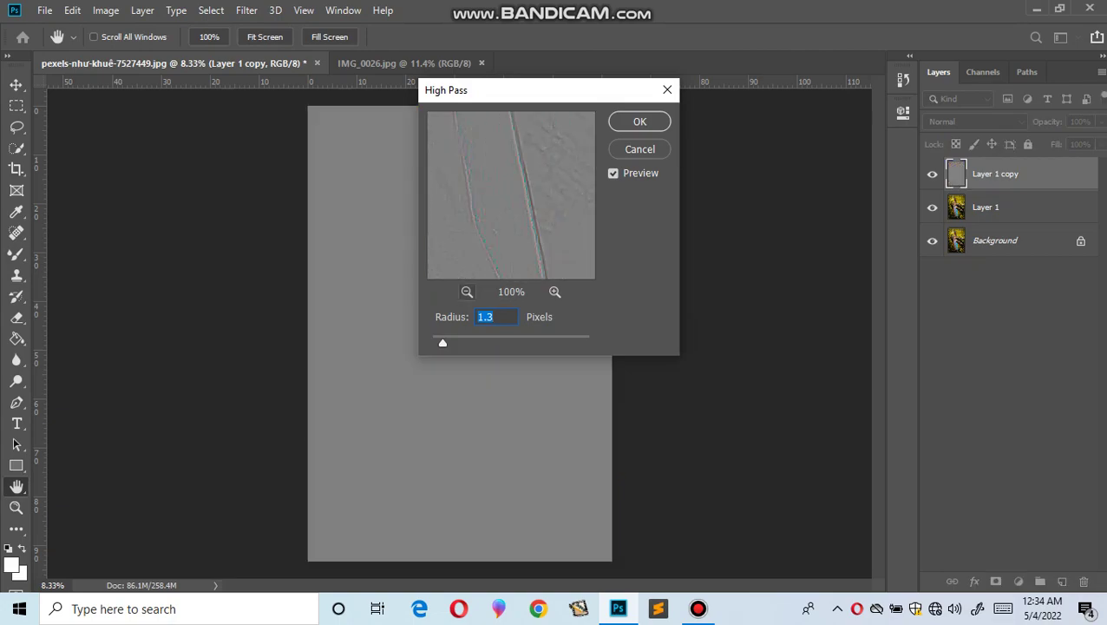
key(ctrl+minus)
key(ctrl+minus)
key(ctrl+minus)
drag(443, 343, 522, 343)
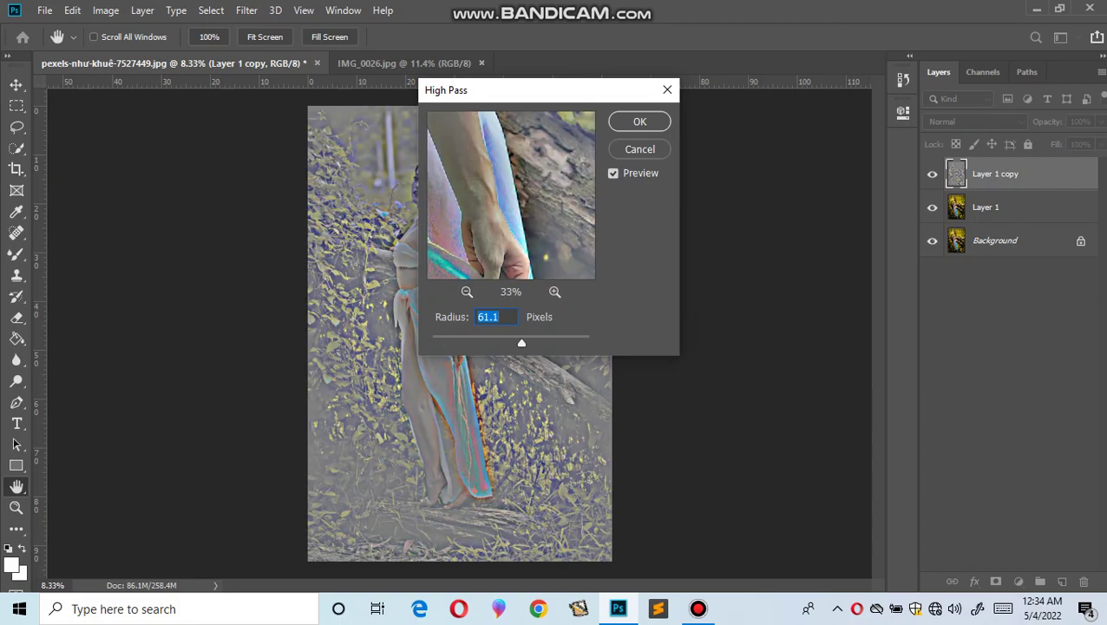
Check the face and apply the High Pass filter at 2.6 pixels
drag(511, 194, 544, 272)
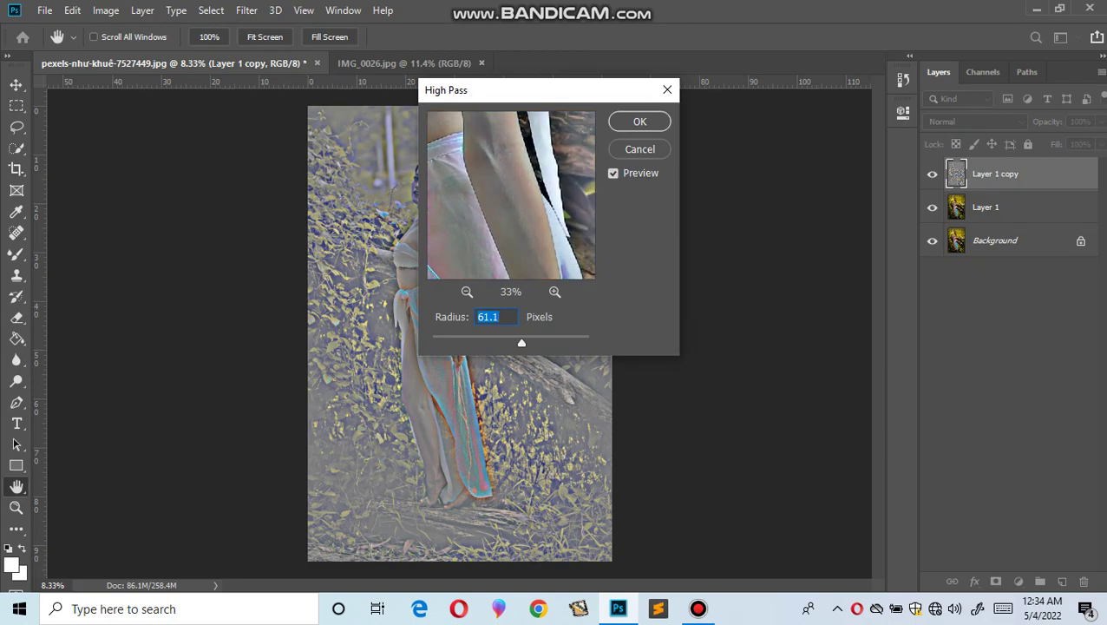
drag(511, 148, 511, 260)
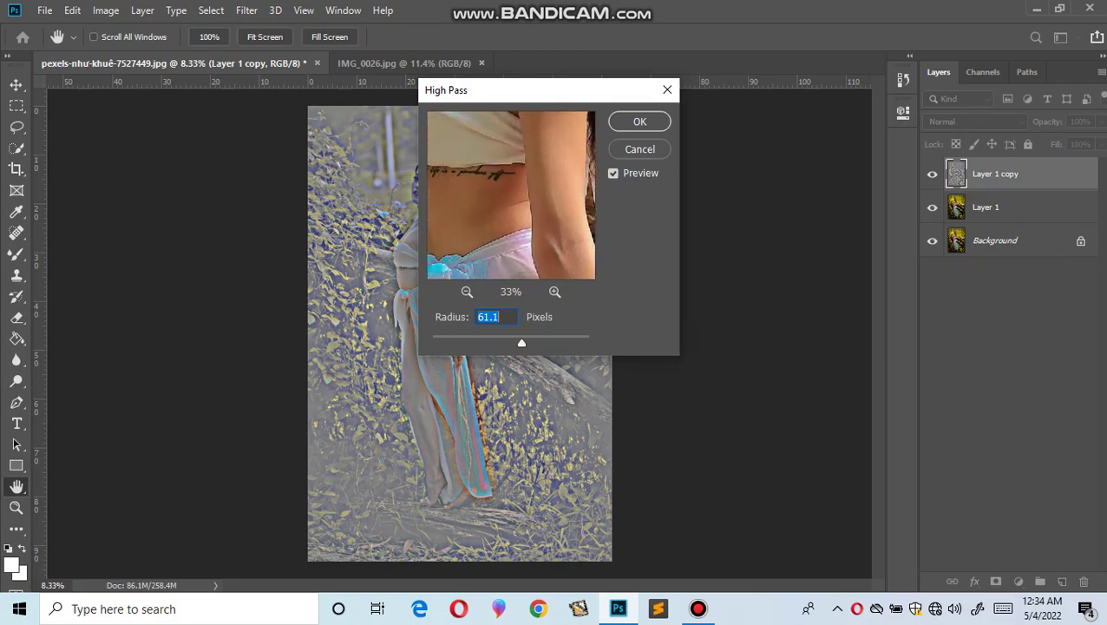
drag(511, 148, 511, 269)
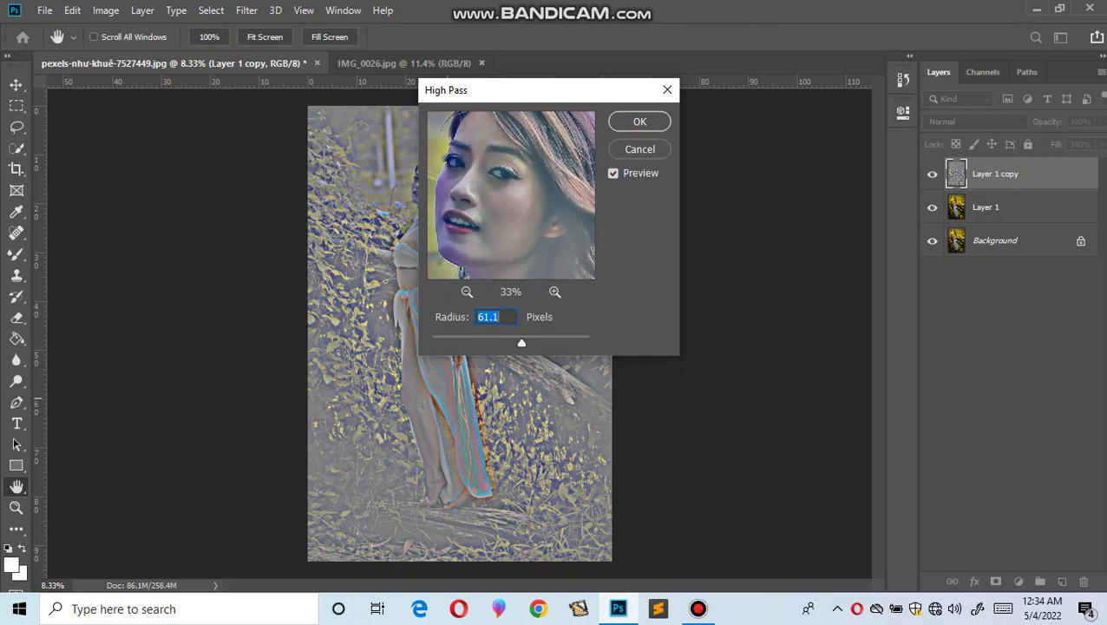
drag(522, 342, 454, 343)
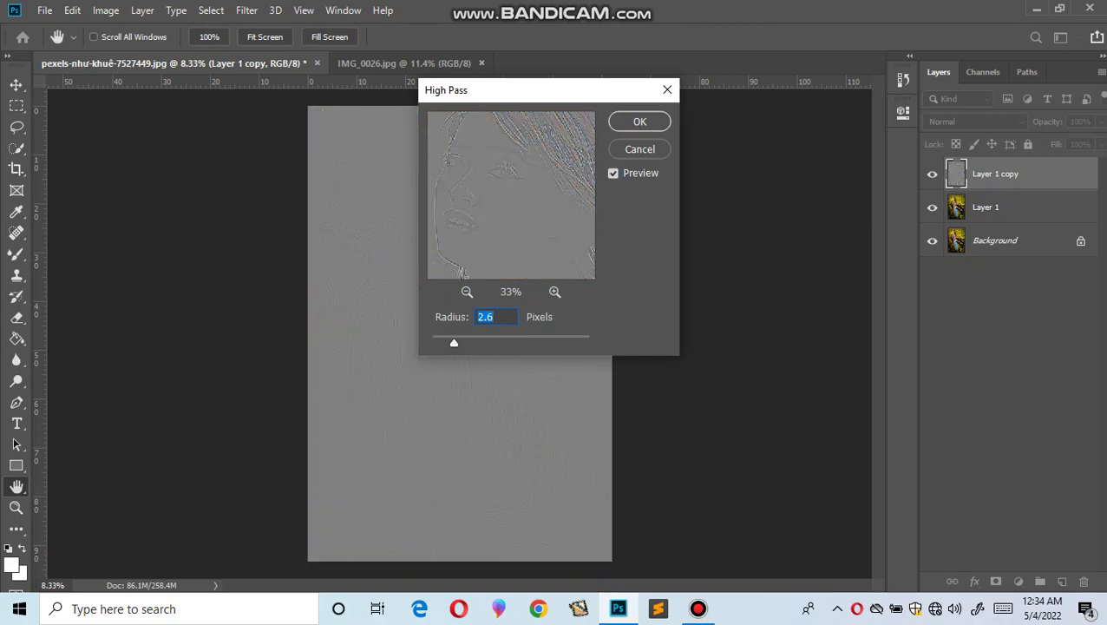
key(Return)
key(z)
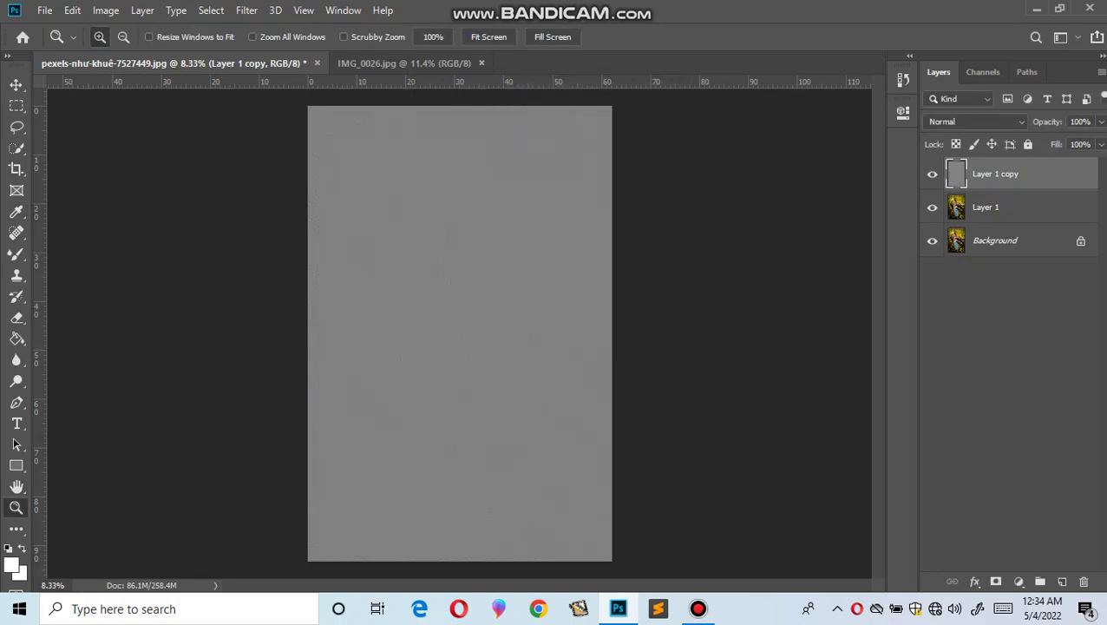
Set the high-pass Layer 1 copy to Soft Light and inspect the sharpened face
click(986, 207)
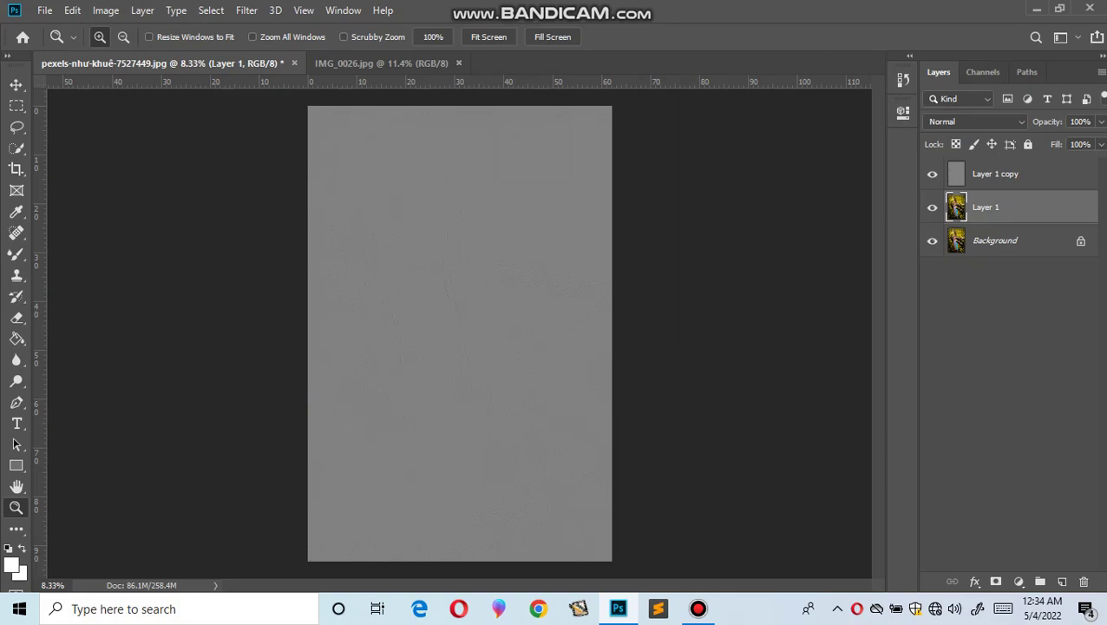
click(995, 174)
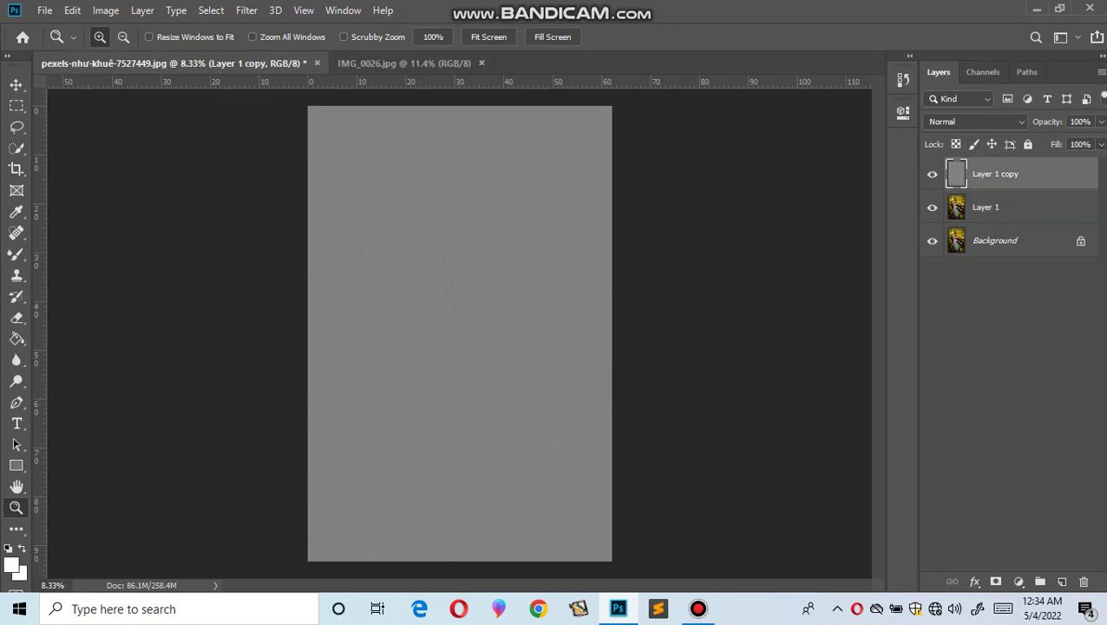
click(973, 122)
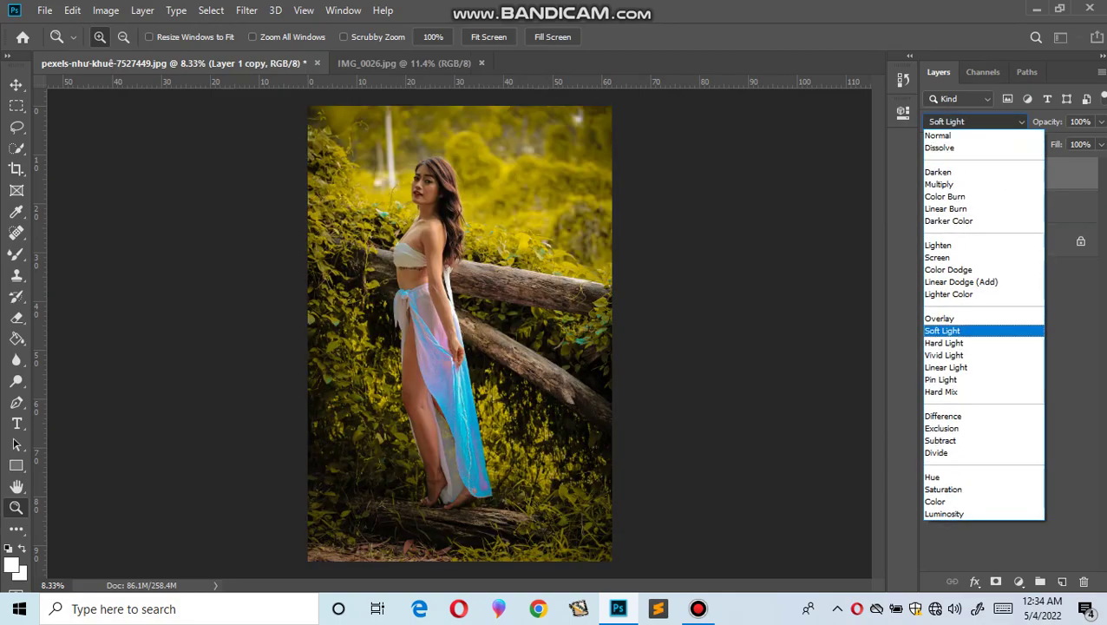
key(Return)
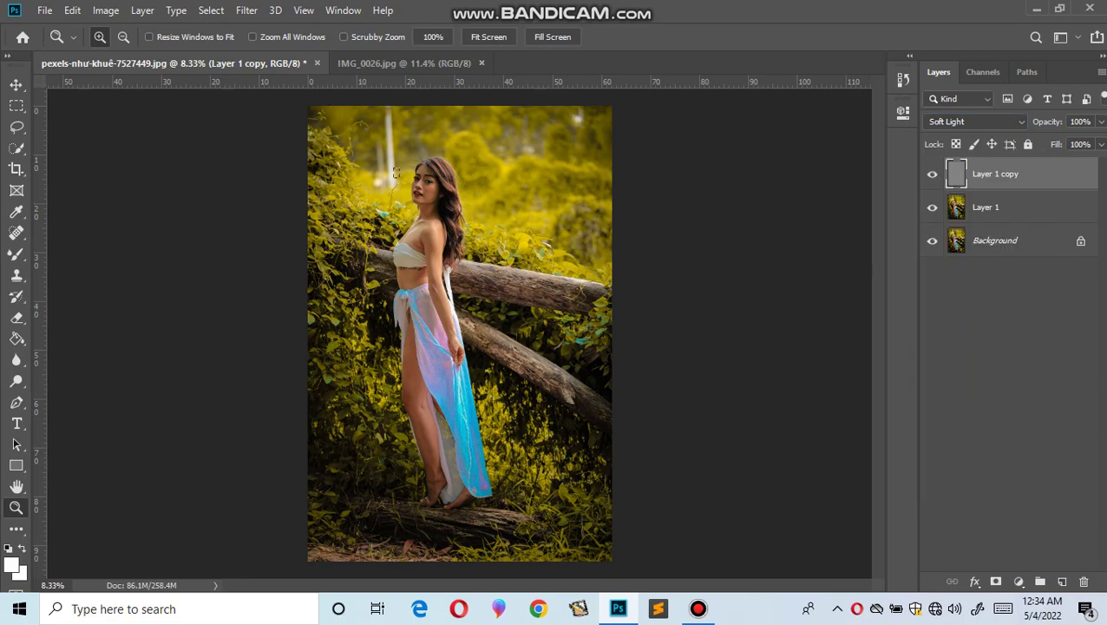
drag(394, 172, 395, 173)
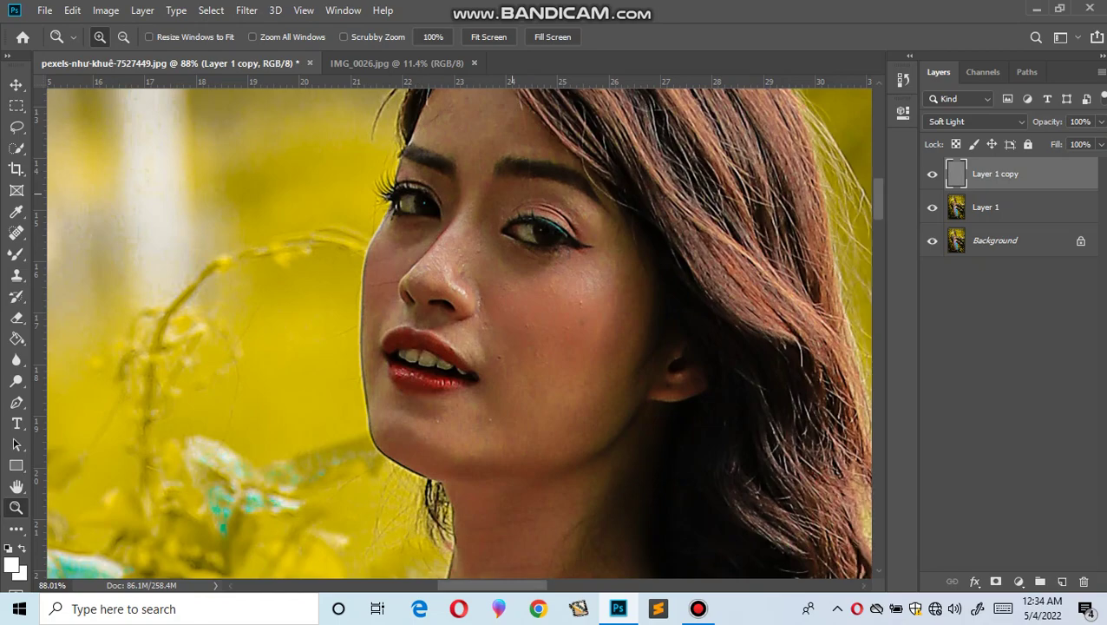
click(986, 207)
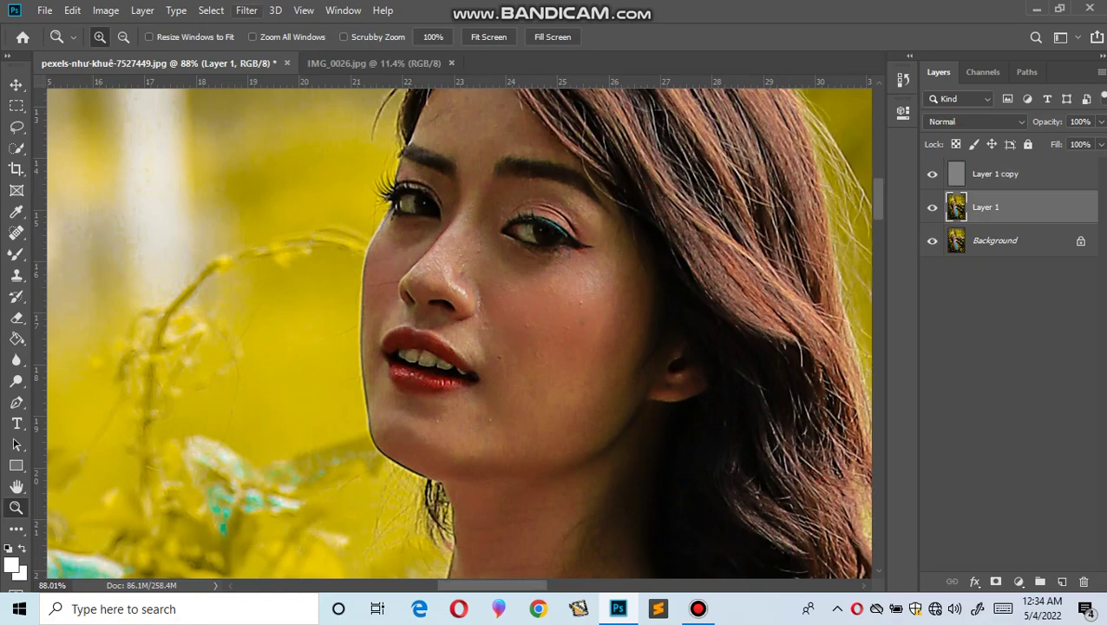
Apply a 0.7-pixel Gaussian Blur to Layer 1, checking the eye, then view at 100%
click(246, 10)
mouse_move(256, 194)
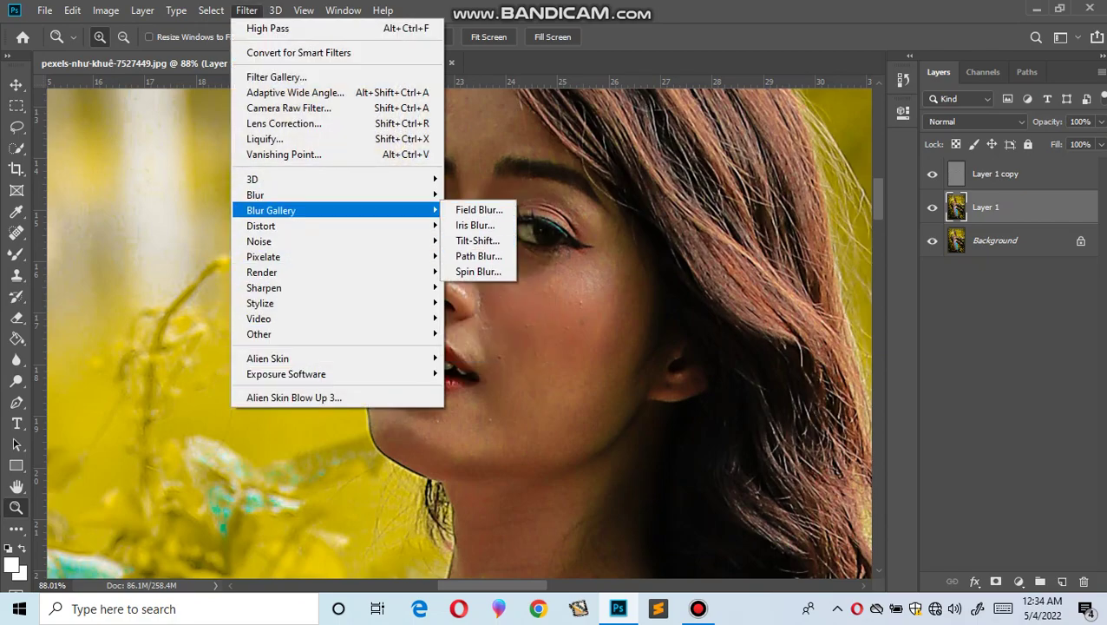
click(487, 256)
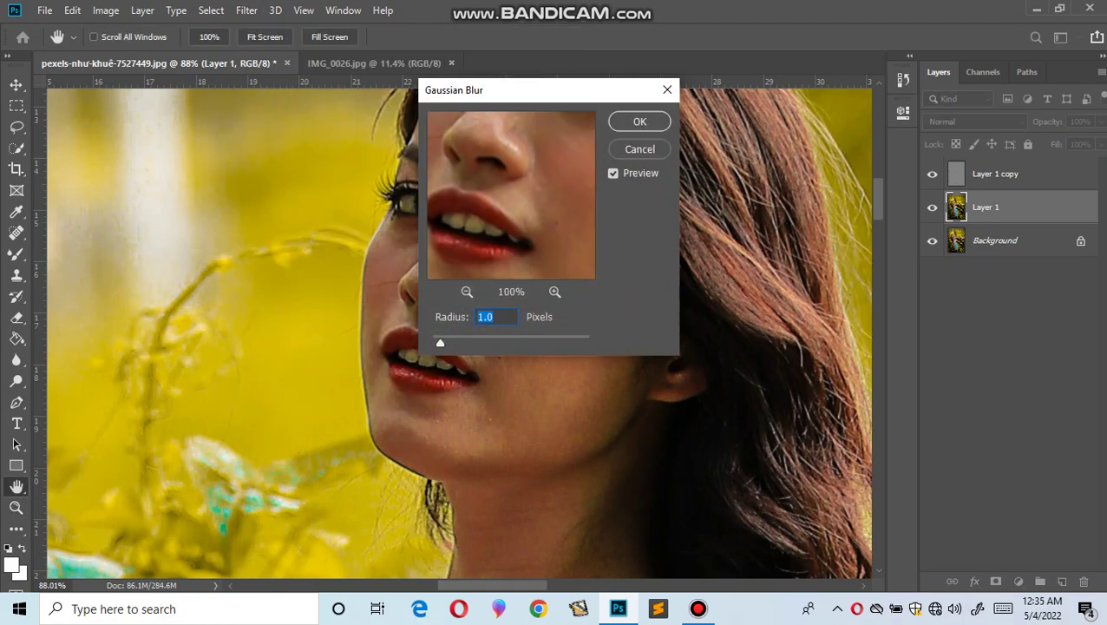
drag(521, 130, 441, 309)
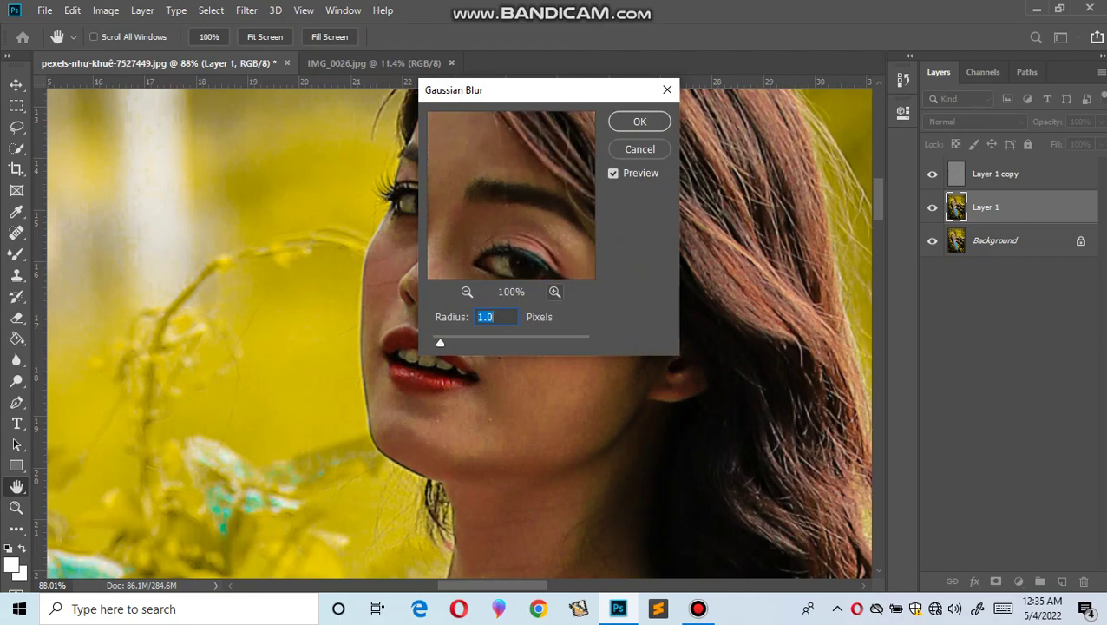
double_click(554, 292)
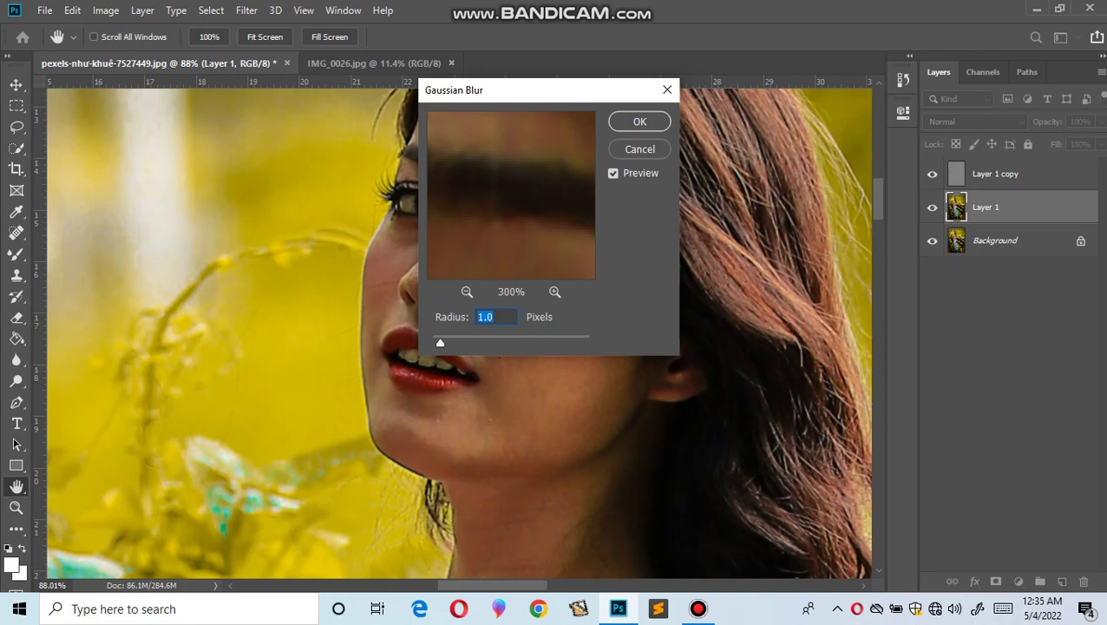
click(467, 292)
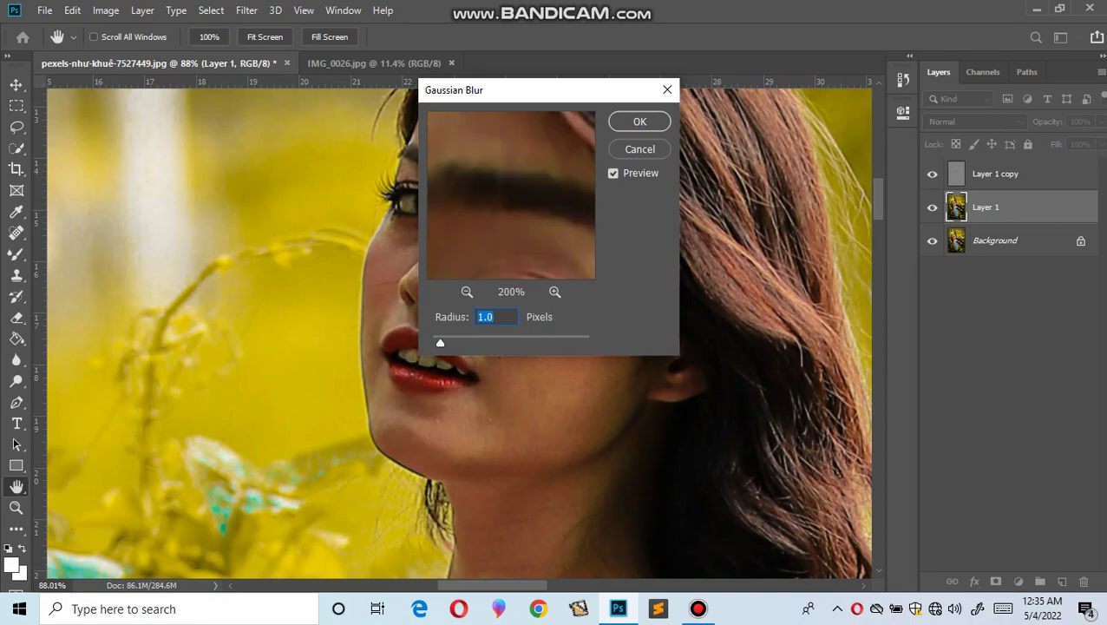
drag(512, 251, 507, 164)
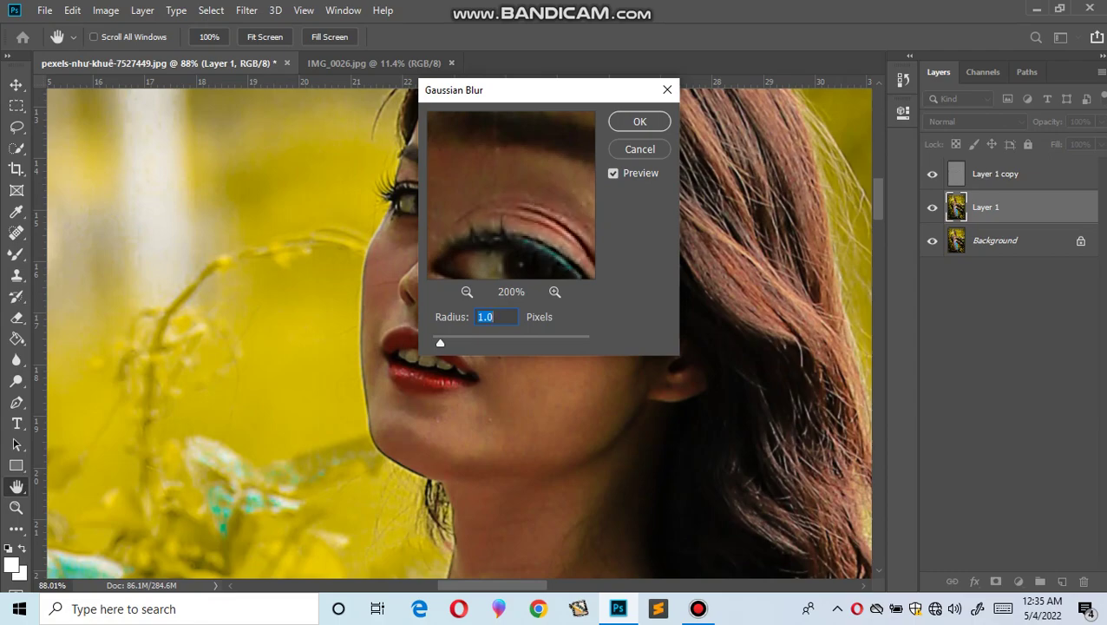
drag(512, 251, 512, 226)
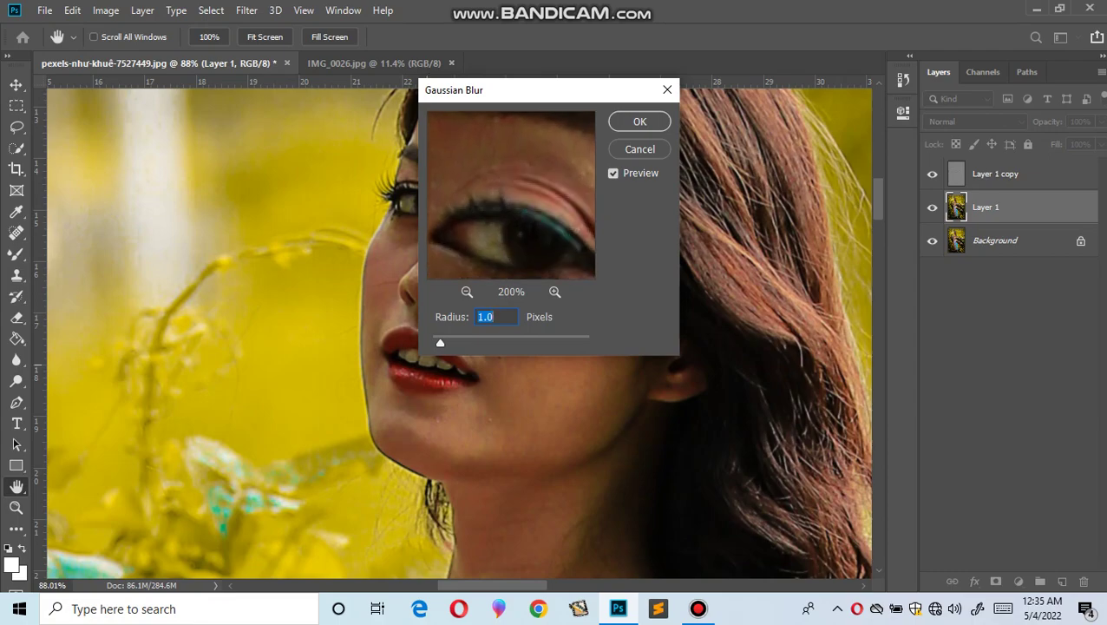
key(Down)
key(Down)
key(Down)
key(Down)
key(Down)
key(Down)
key(Return)
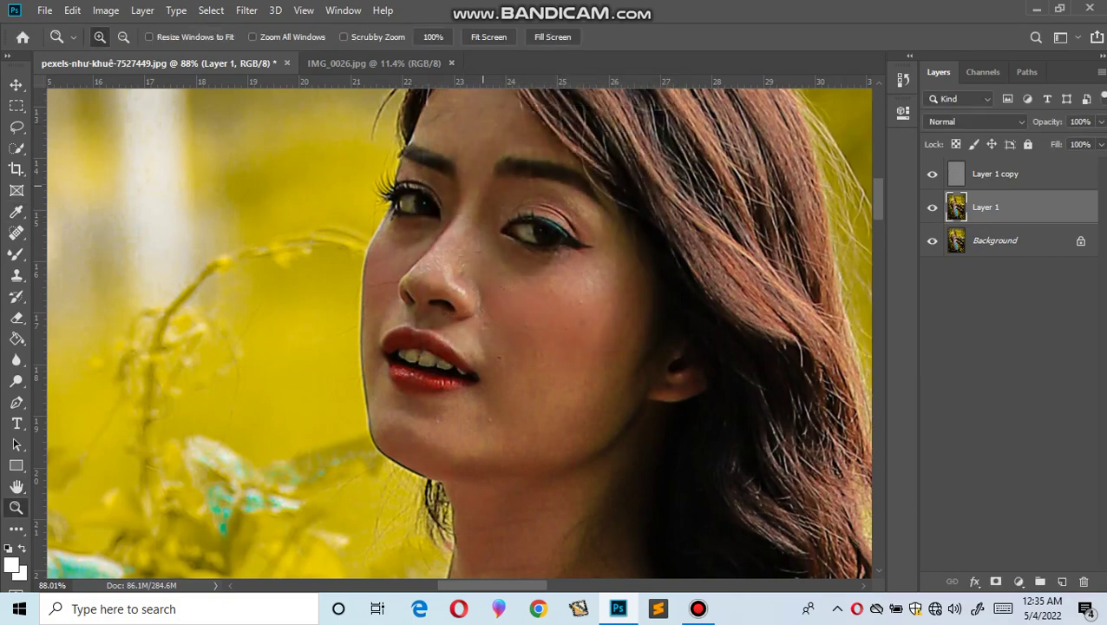
click(486, 186)
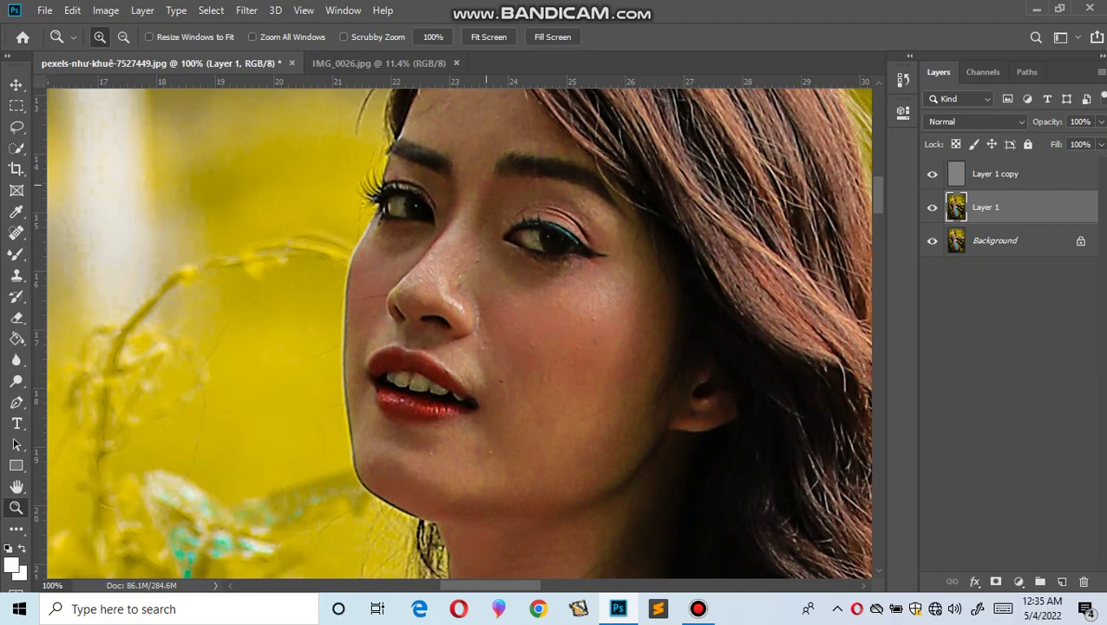
Choose the Mixer Brush with a soft round tip shrunk to 45 pixels, Wet 2%, Mix 90%
right_click(486, 185)
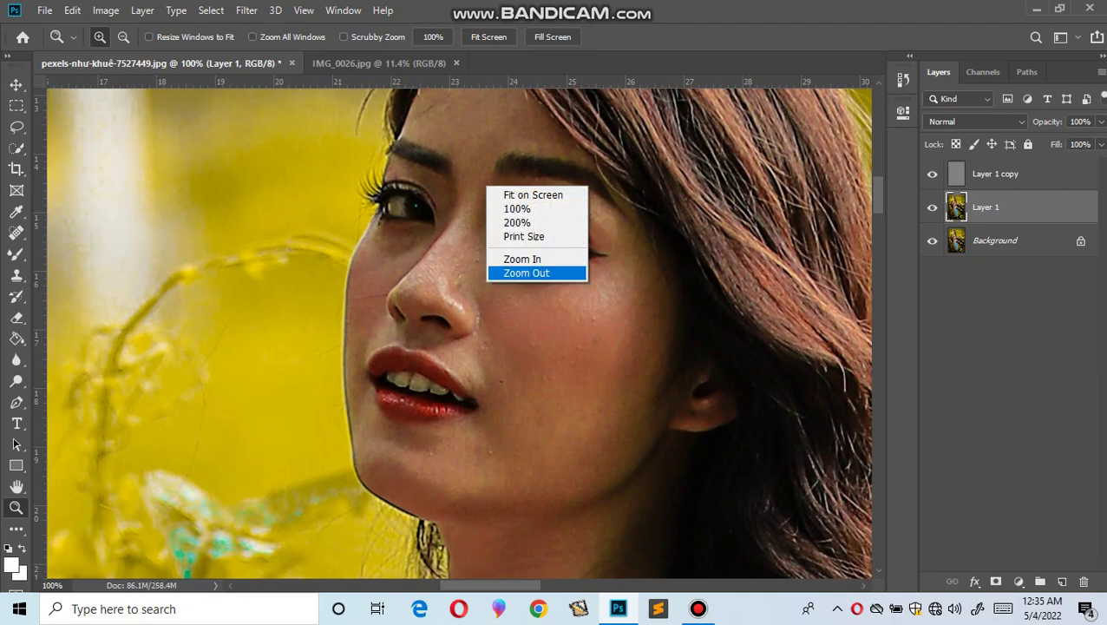
click(527, 272)
right_click(518, 275)
key(Escape)
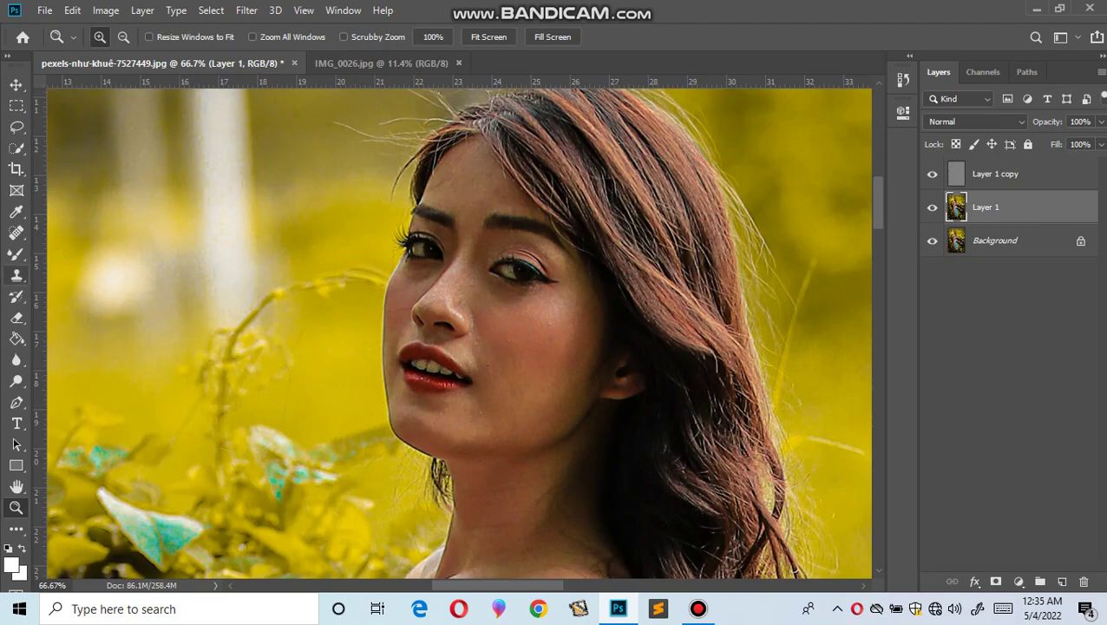
click(511, 209)
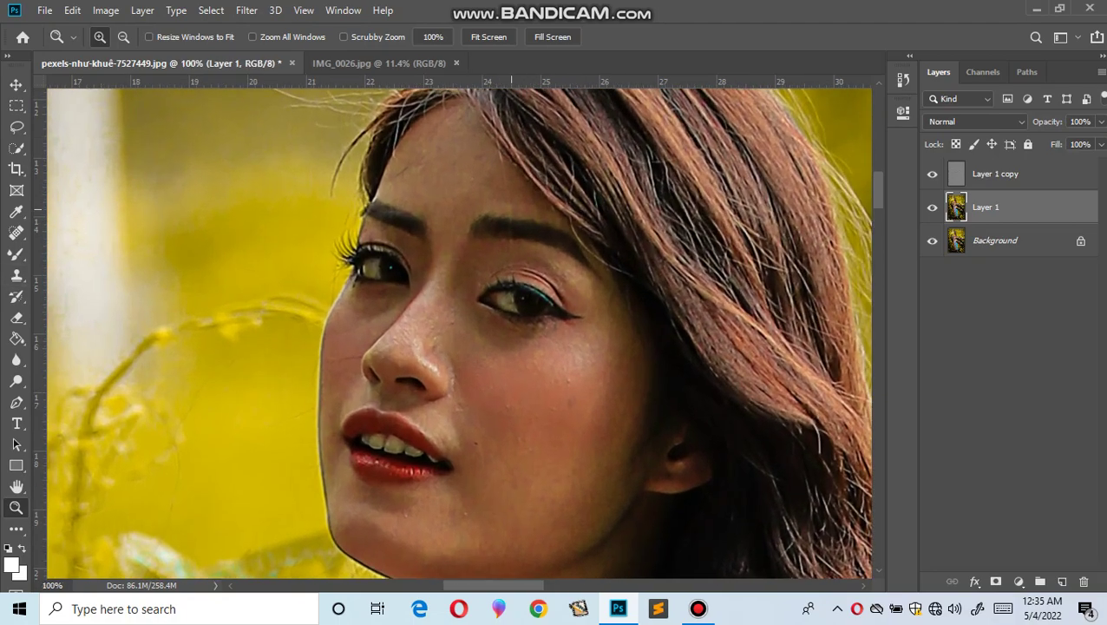
click(17, 254)
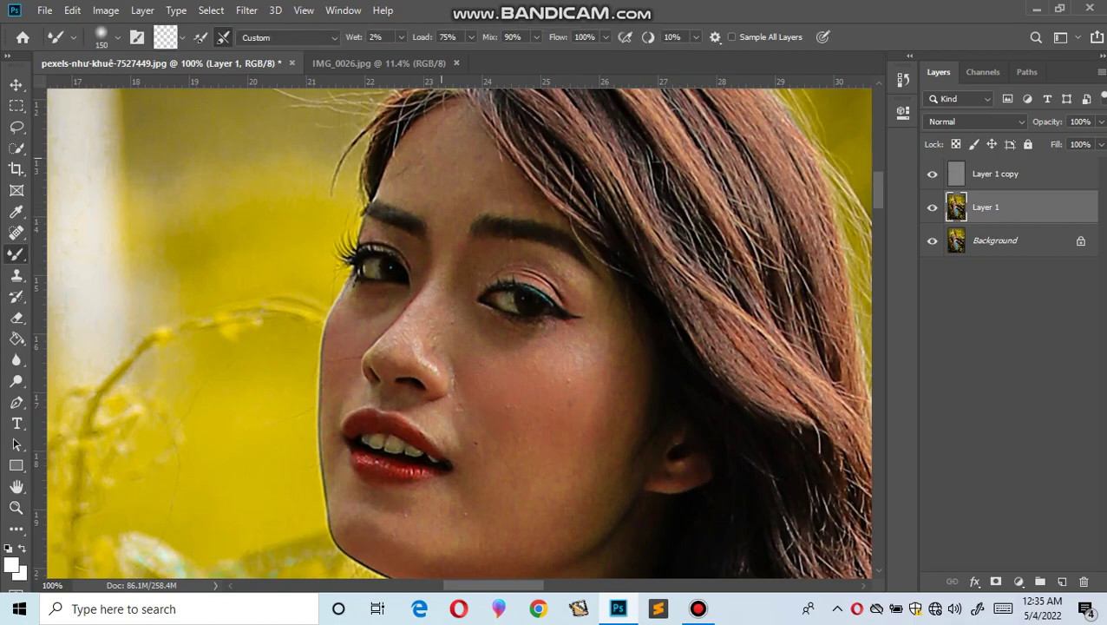
right_click(426, 158)
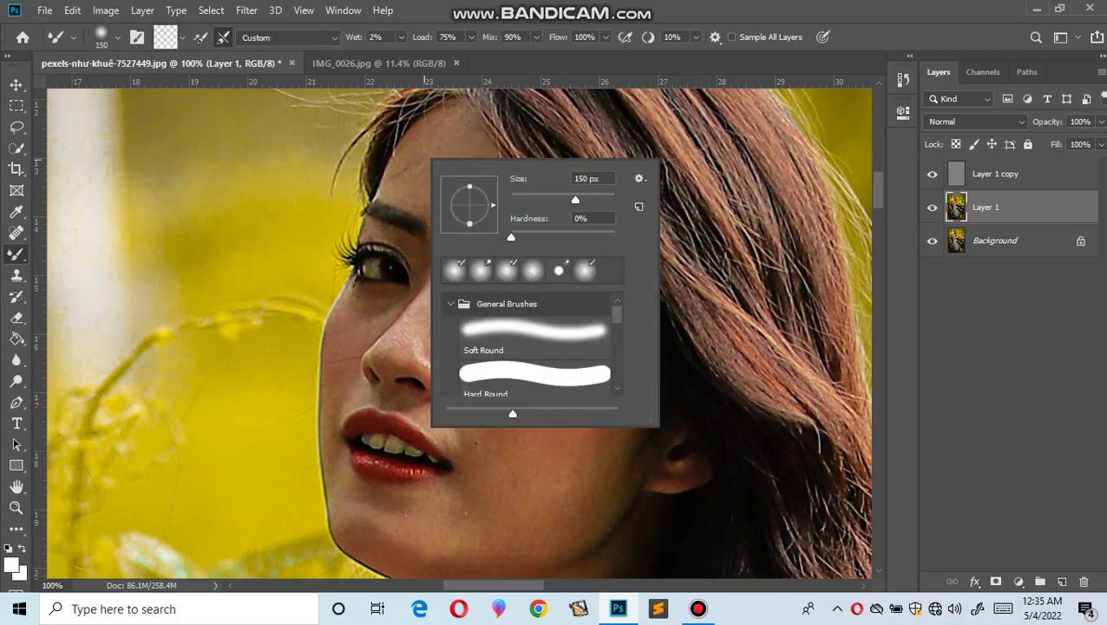
drag(576, 199, 557, 200)
key(Return)
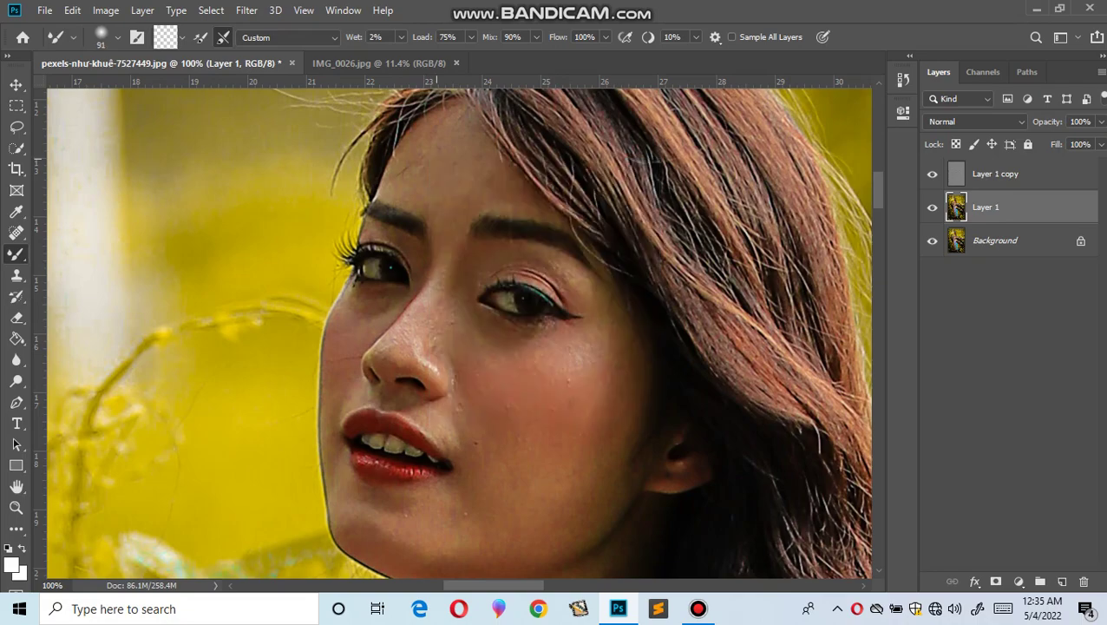
key(bracketleft)
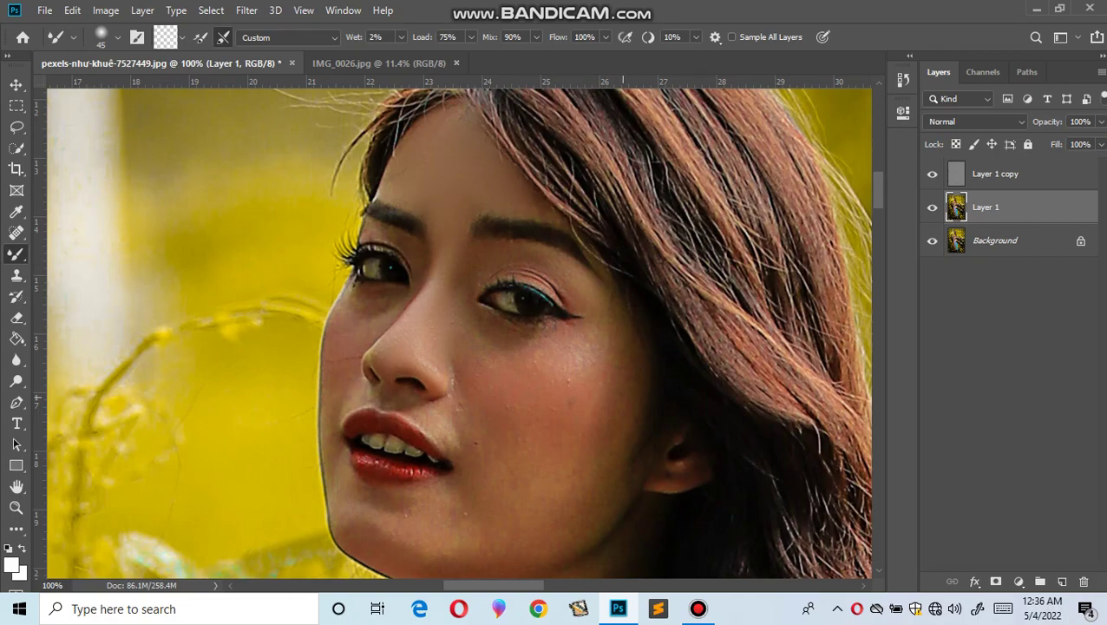
Dab the right cheek with a 60-pixel mixer brush, then shrink it to 35 pixels
key(bracketright)
key(bracketright)
click(616, 361)
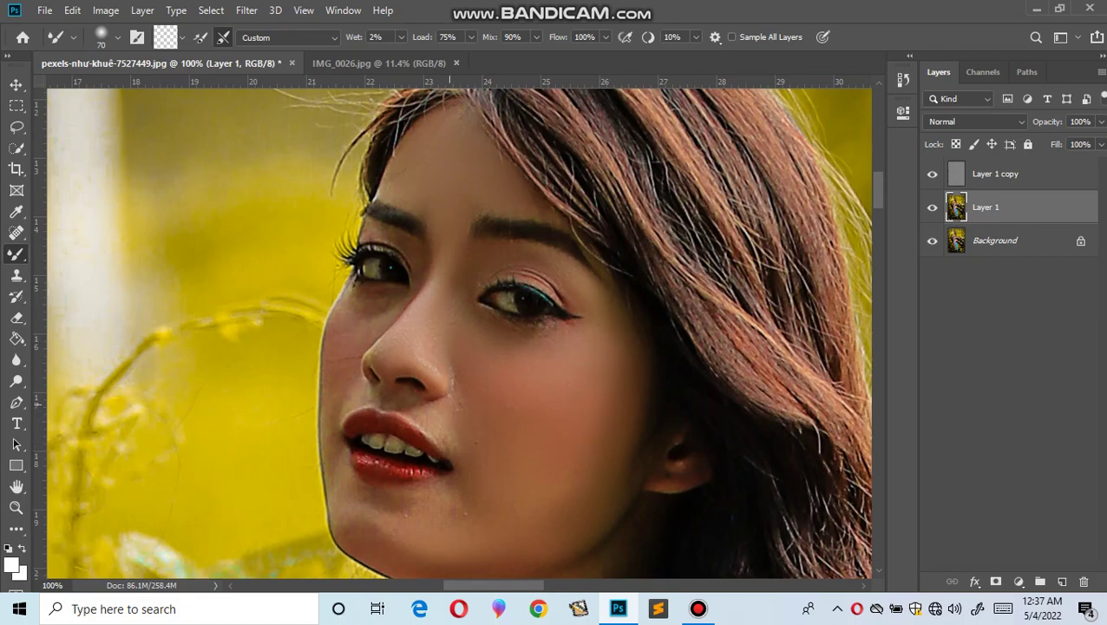
key(bracketleft)
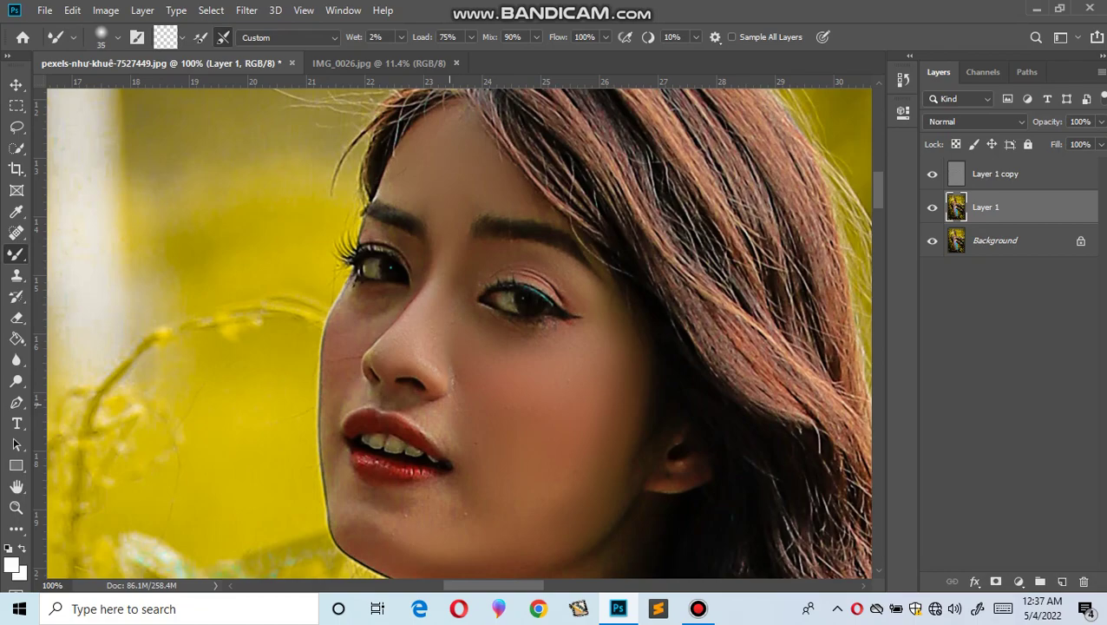